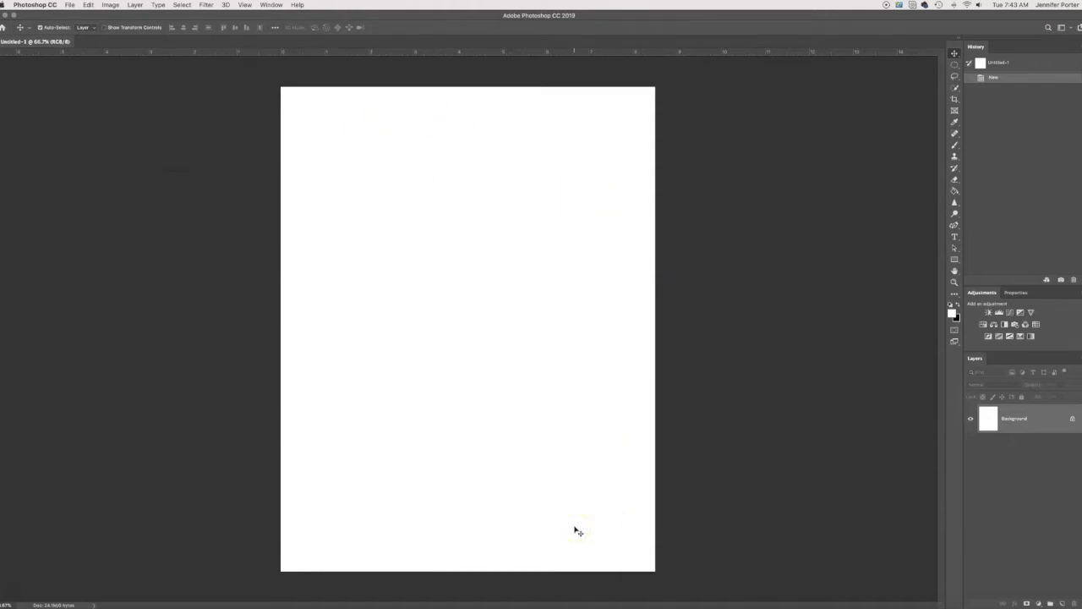
# Create a new document from the Letter print preset, 8.5 x 11 inches at 300 pixels per inch with a white background
pyautogui.click(71, 5)
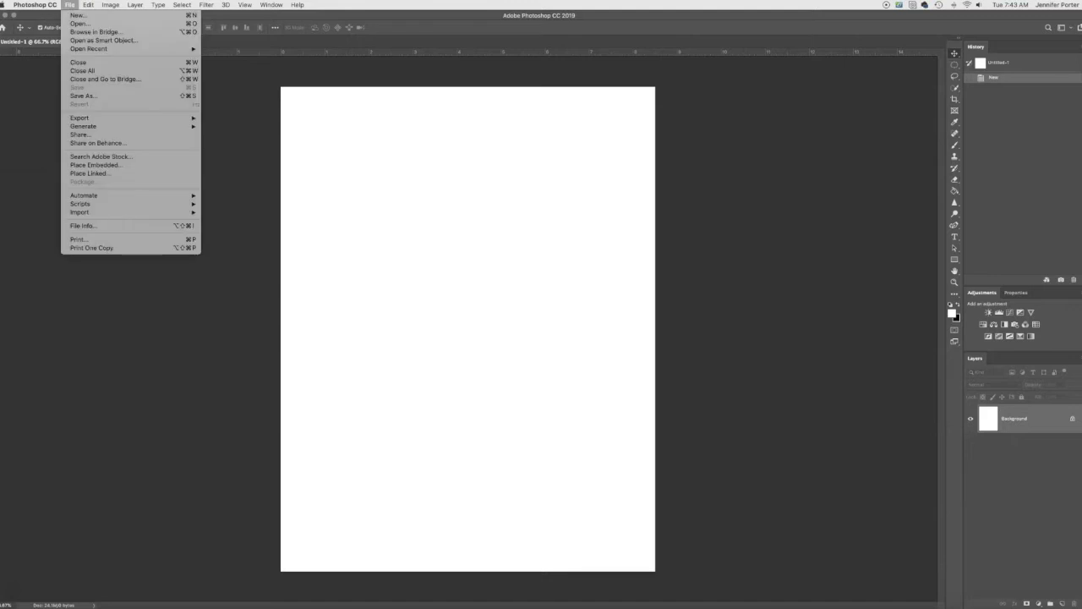
pyautogui.click(74, 20)
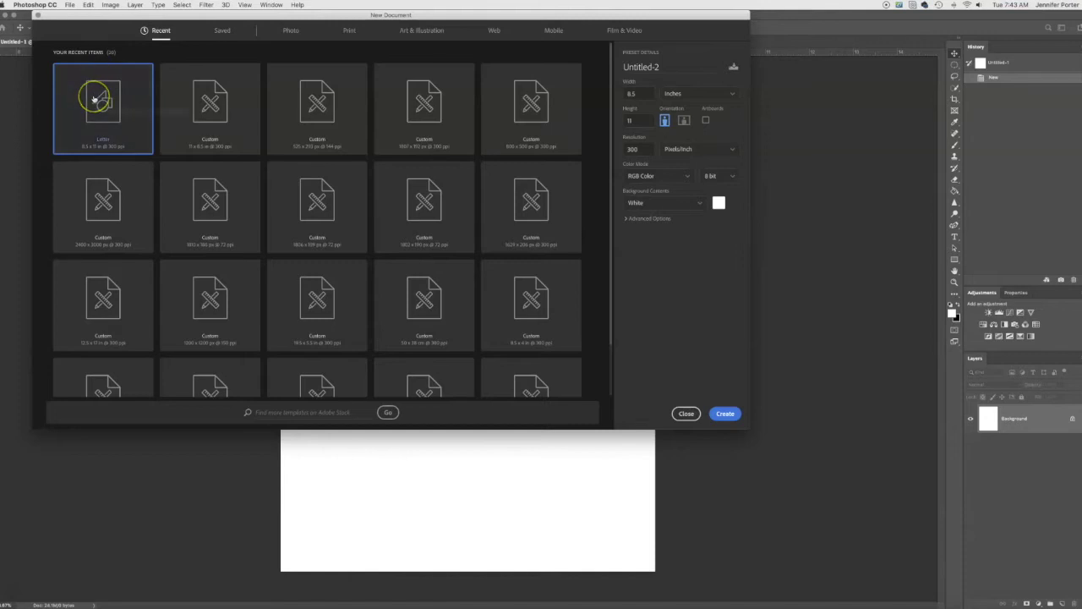
pyautogui.click(350, 33)
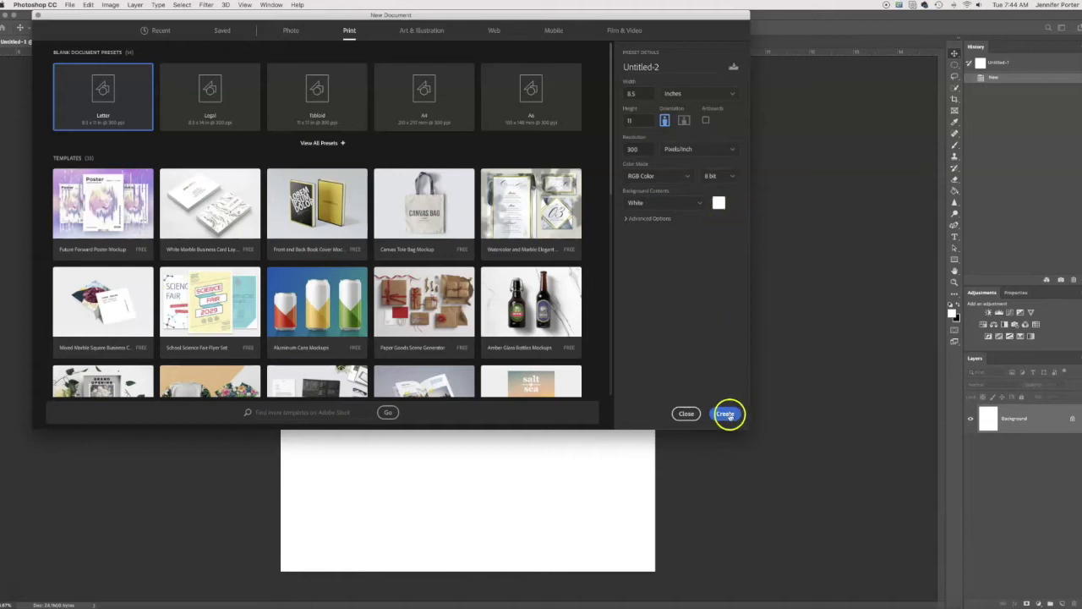
pyautogui.click(728, 415)
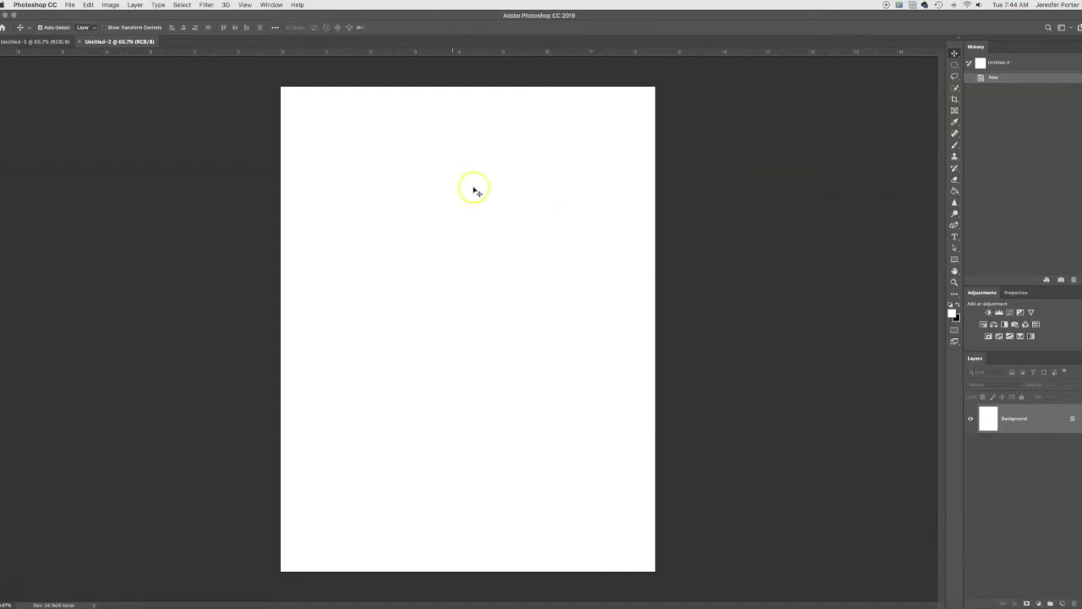
# Make black the foreground color and paint a diagonal Brush stroke across the upper and middle part of the page
pyautogui.click(954, 145)
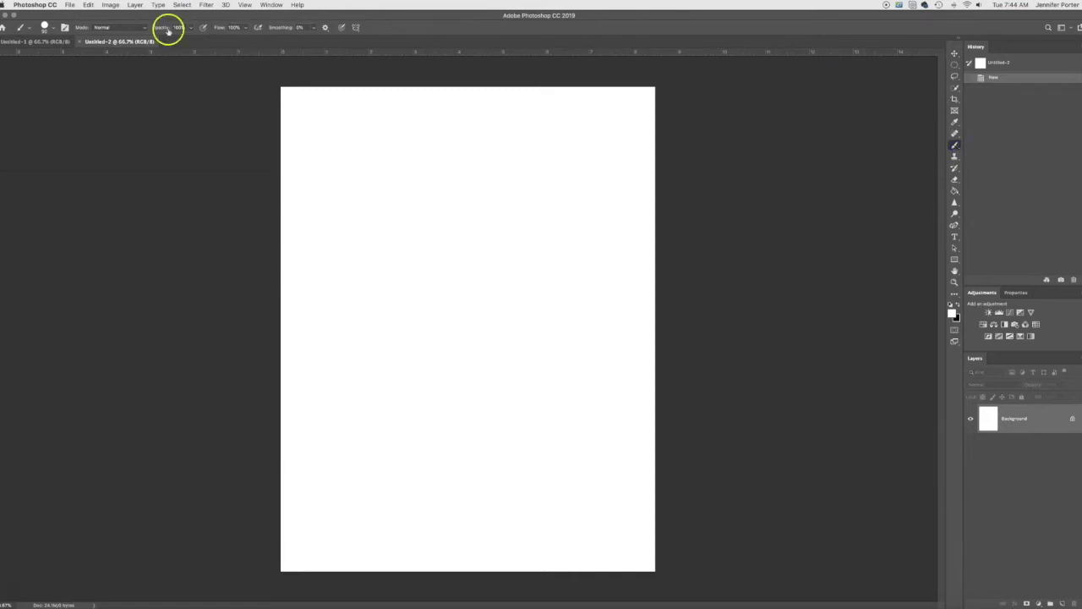
pyautogui.click(959, 305)
pyautogui.moveTo(578, 157)
pyautogui.mouseDown()
pyautogui.moveTo(479, 268)
pyautogui.moveTo(392, 427)
pyautogui.mouseUp()
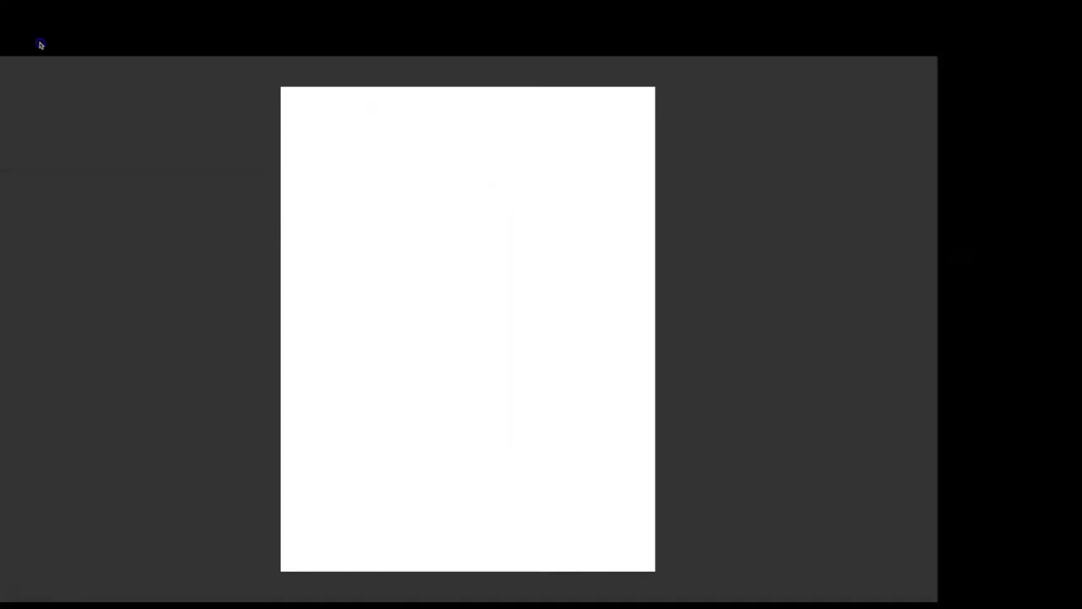
# Close the Untitled-2 document without saving its changes
pyautogui.click(109, 44)
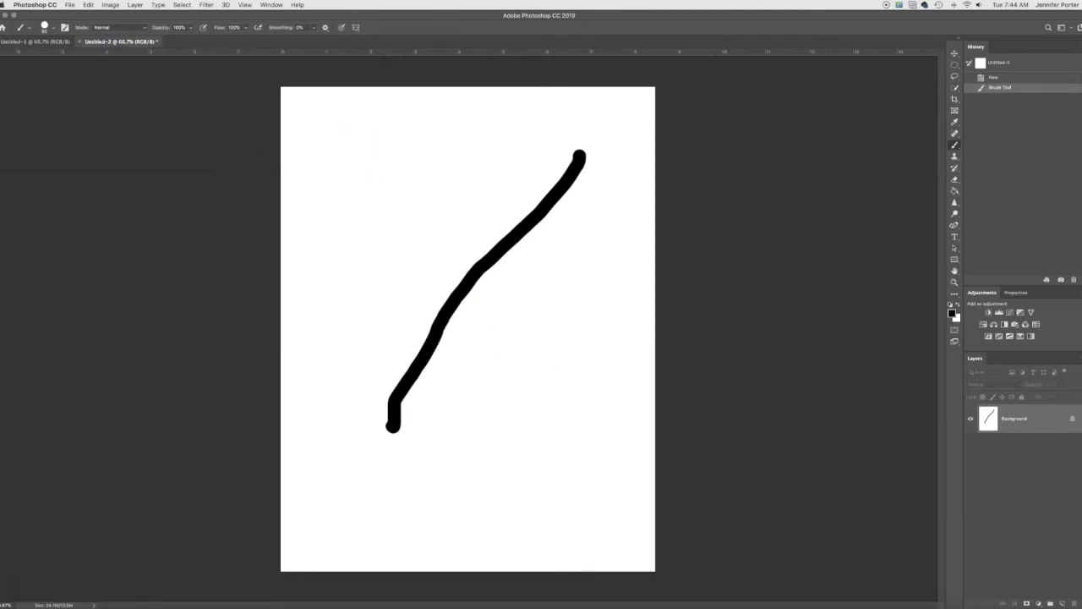
pyautogui.click(81, 43)
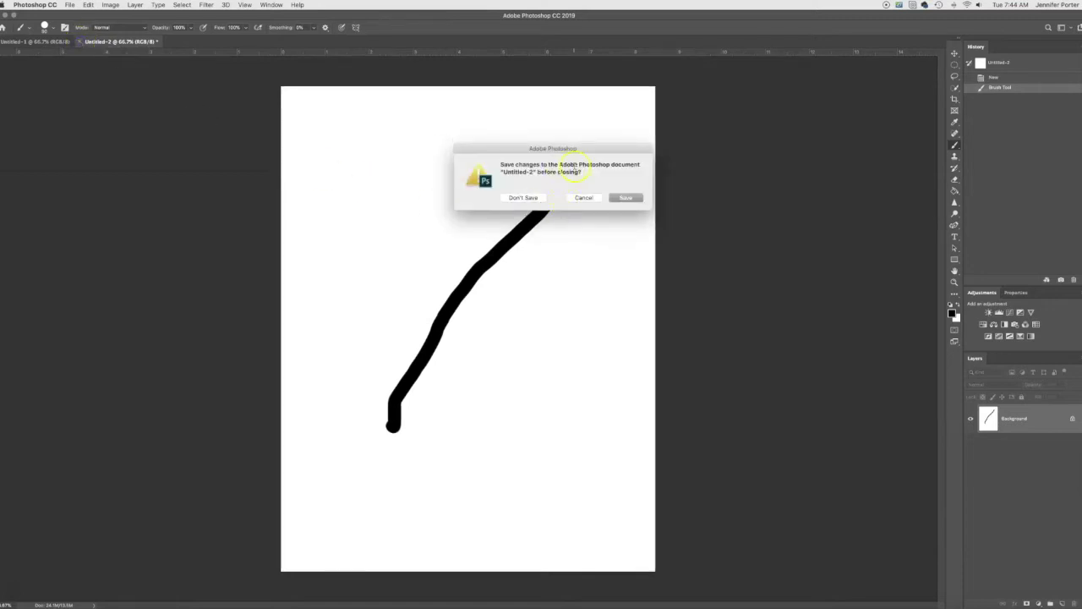
pyautogui.click(530, 198)
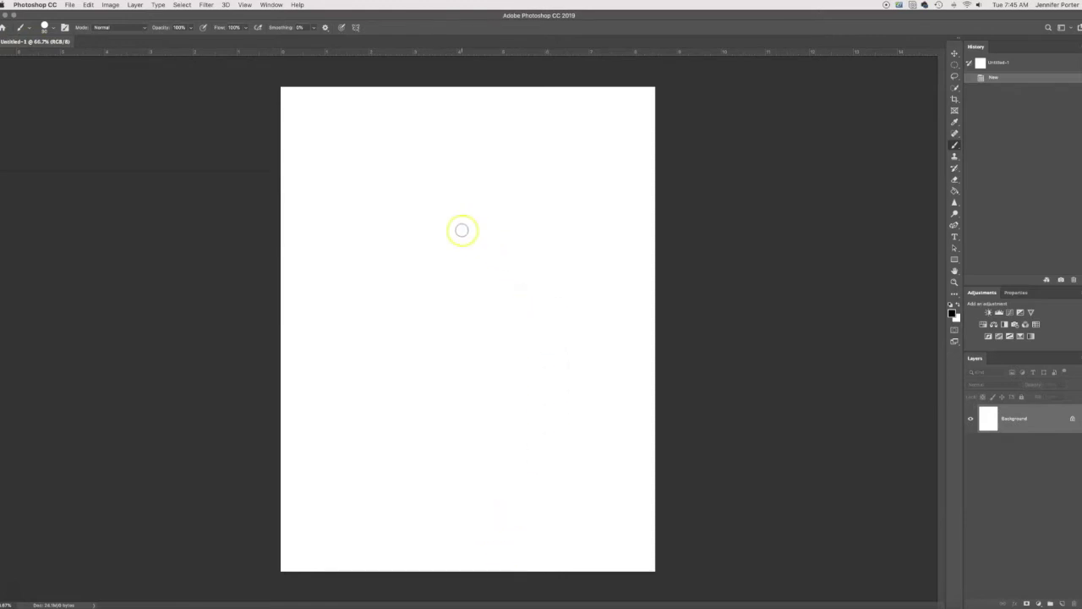
# Save the blank Untitled-1 document to the Desktop in Photoshop format as "White page.psd"
pyautogui.click(71, 5)
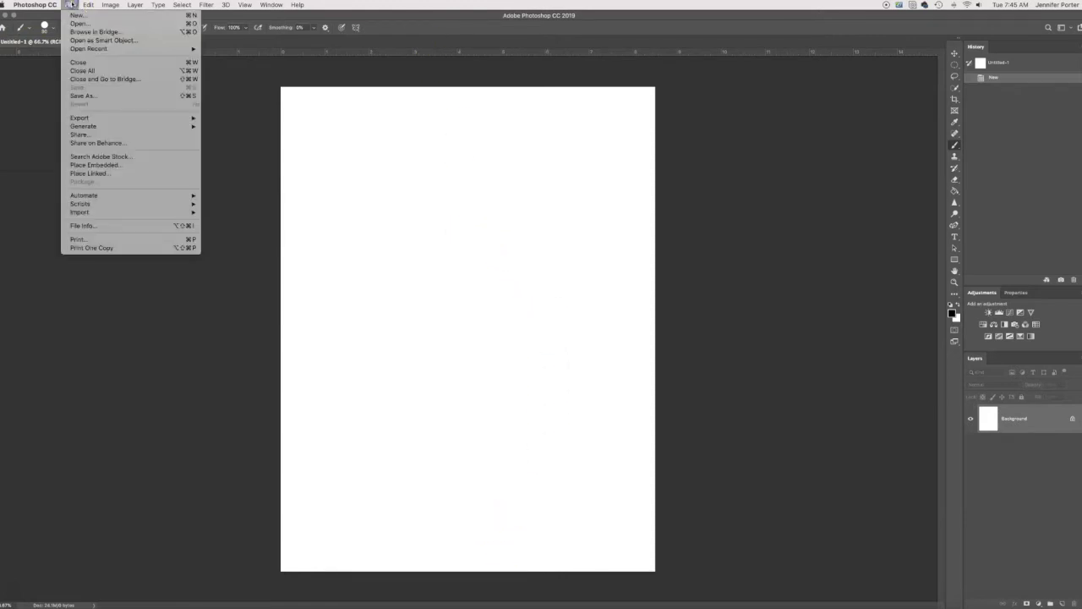
pyautogui.click(89, 97)
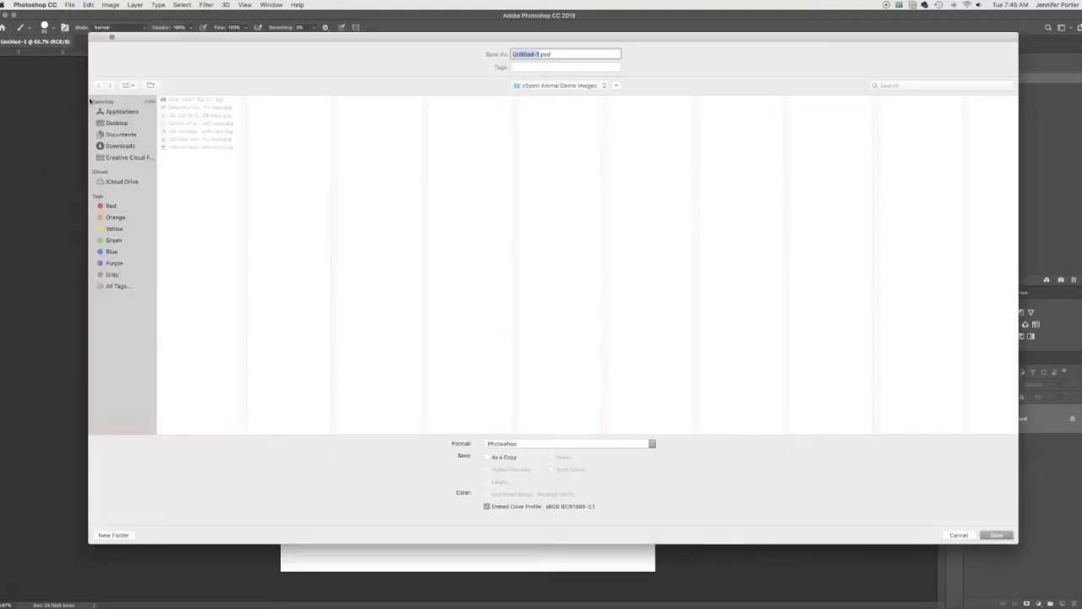
pyautogui.press('BackSpace')
pyautogui.write('Wh')
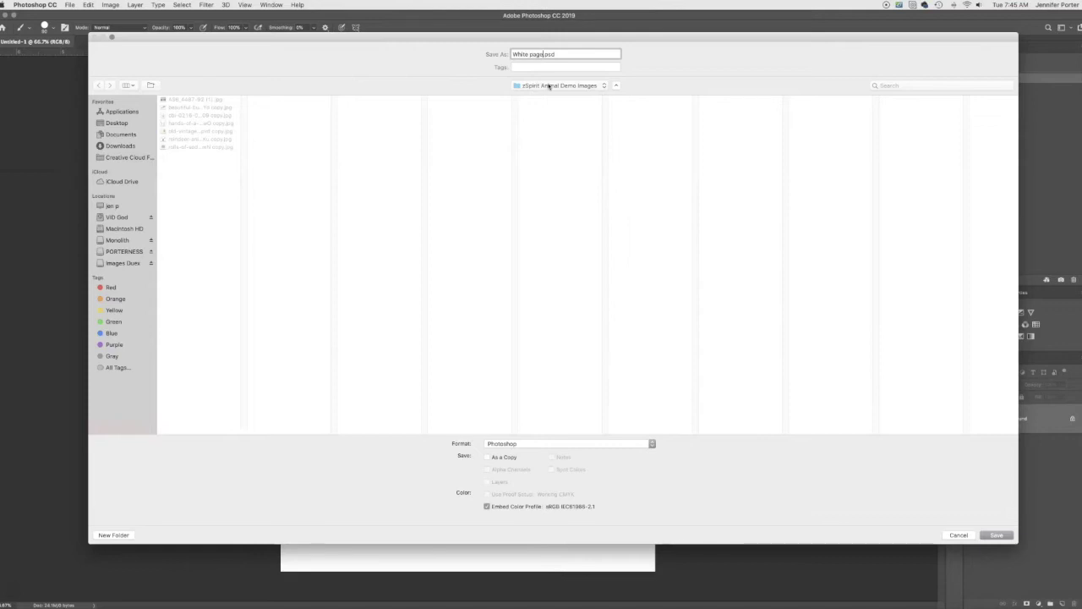
pyautogui.click(1003, 536)
pyautogui.click(114, 123)
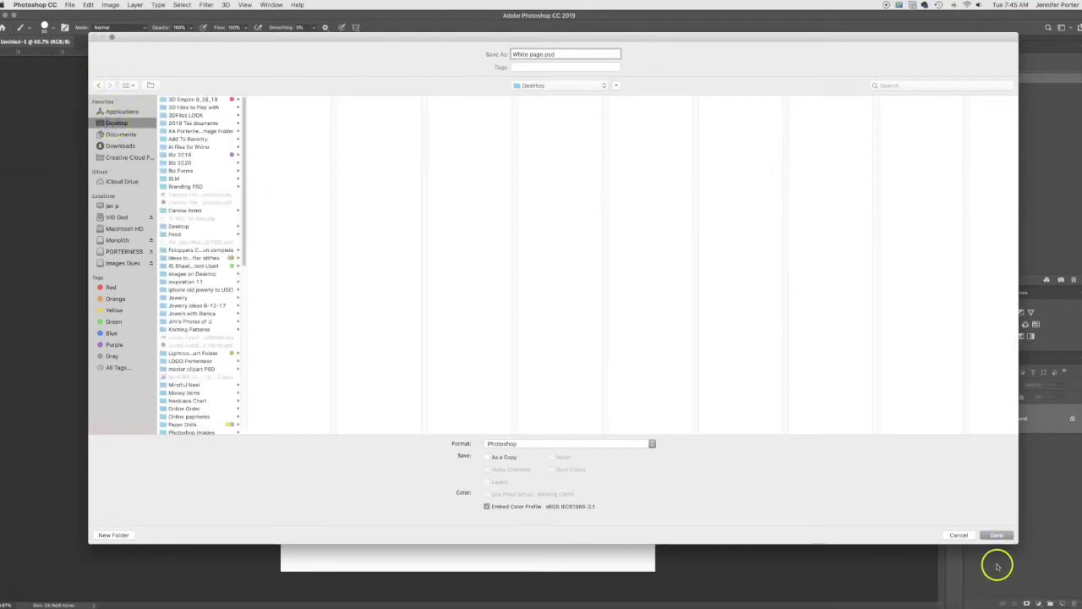
pyautogui.click(1003, 536)
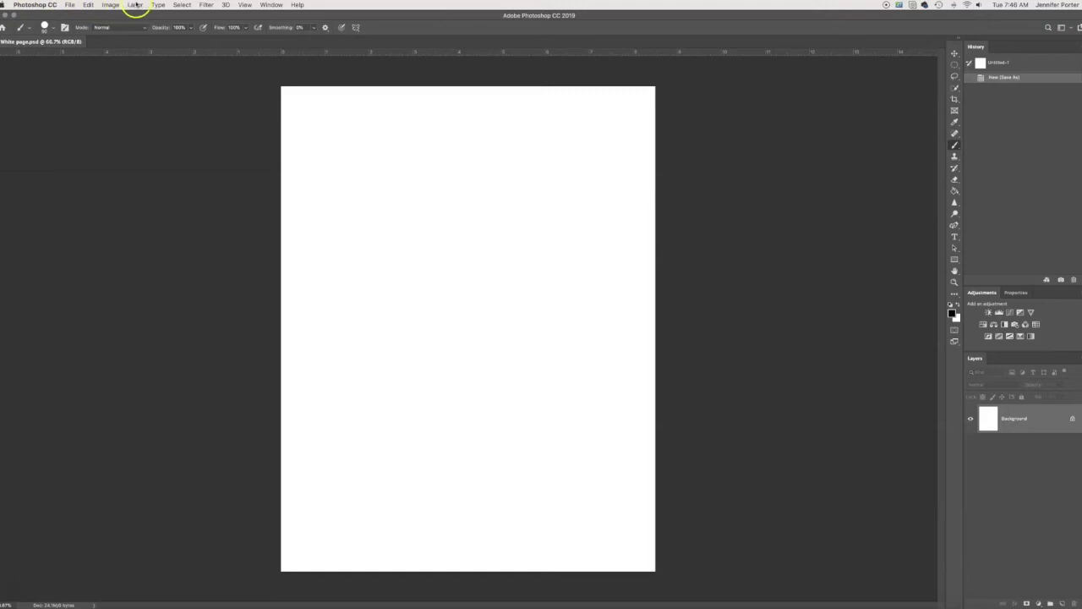
pyautogui.click(71, 5)
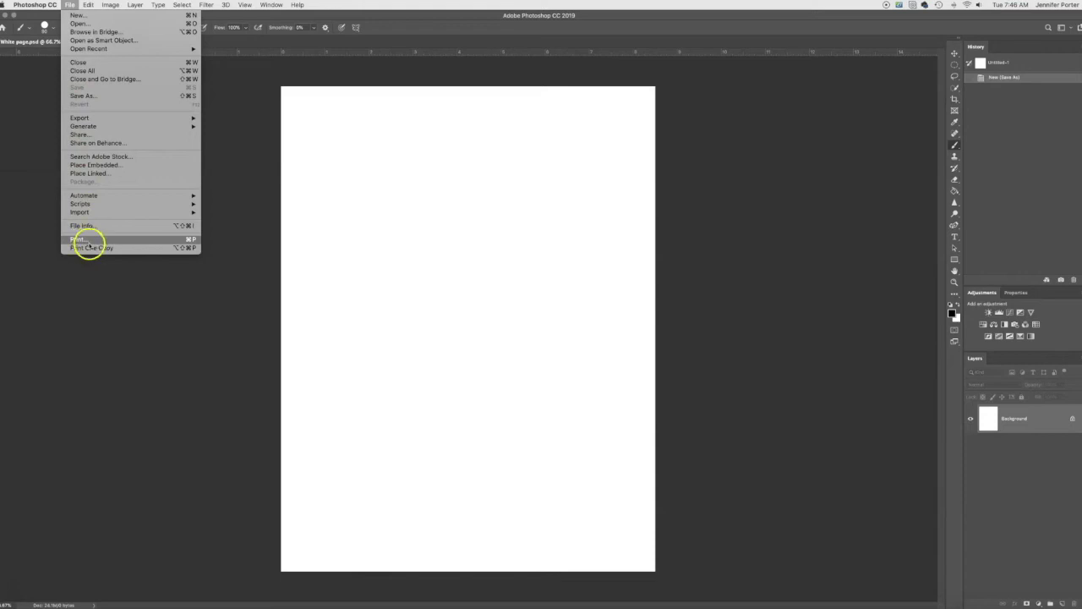
pyautogui.moveTo(88, 4)
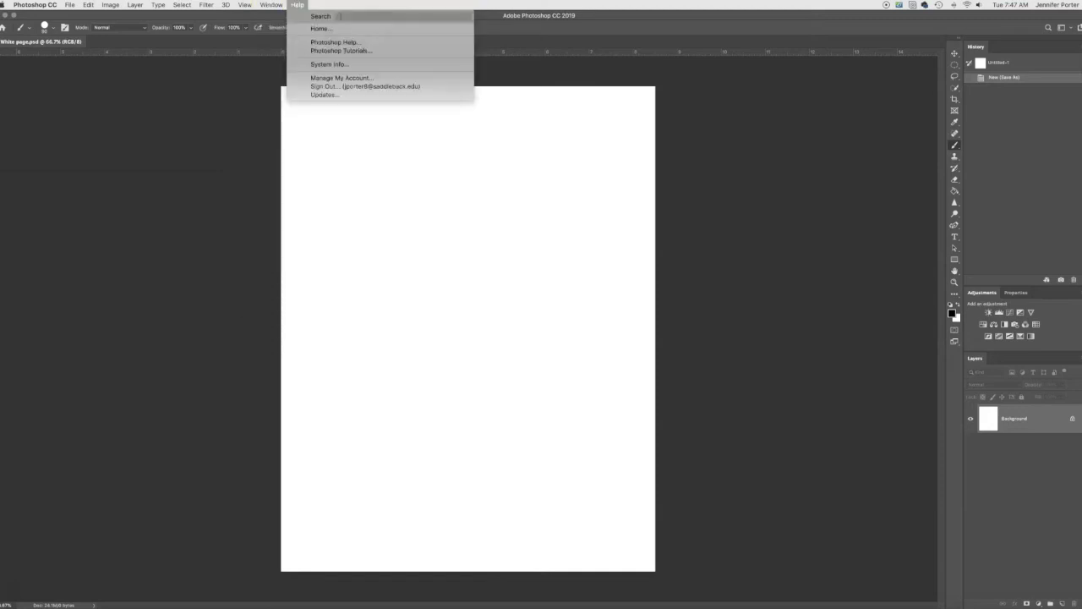
pyautogui.click(341, 176)
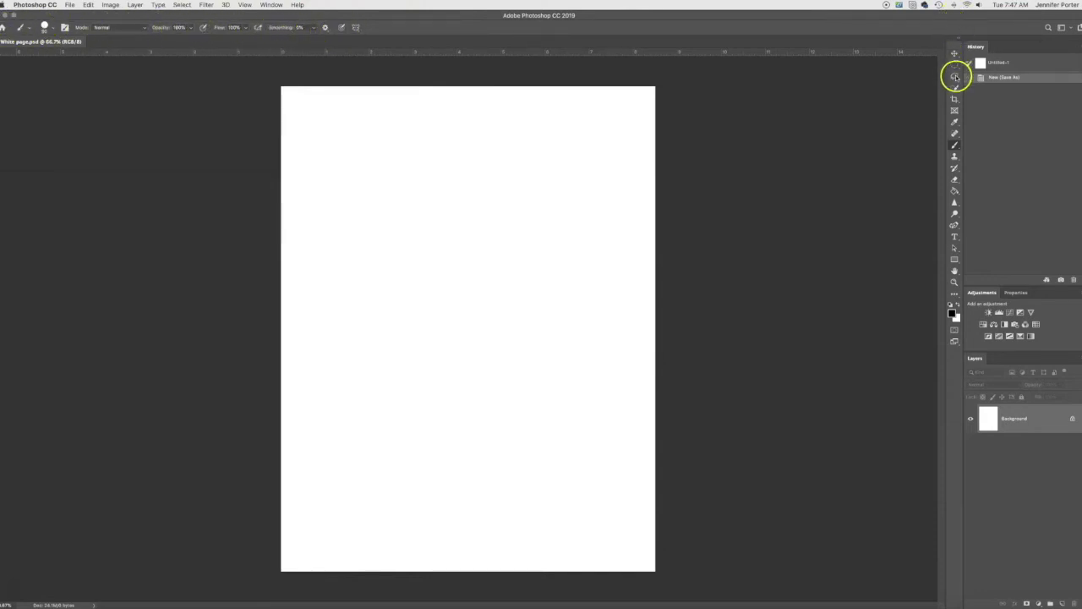
# Activate various tools in turn, including History Brush, Frame, Move, Lasso, Path Selection and Crop, and examine how the tool options change
pyautogui.click(954, 167)
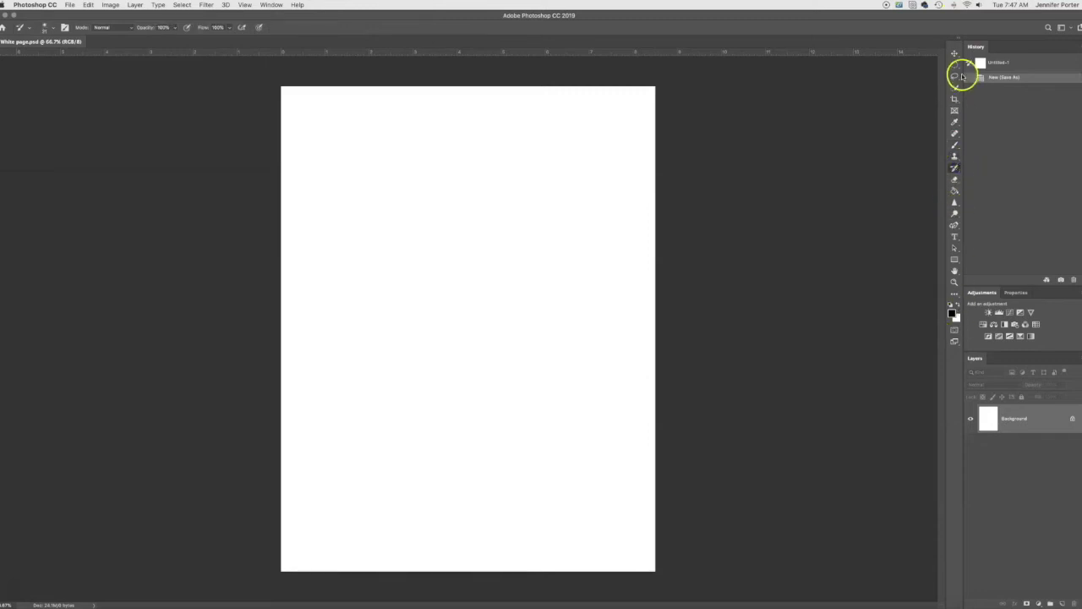
pyautogui.click(955, 110)
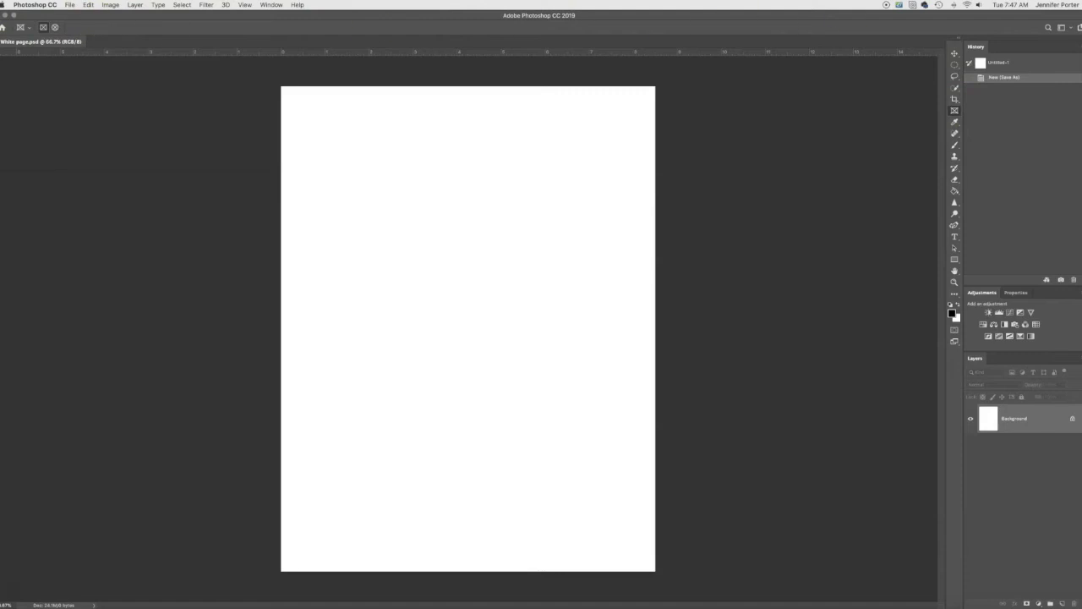
pyautogui.click(954, 53)
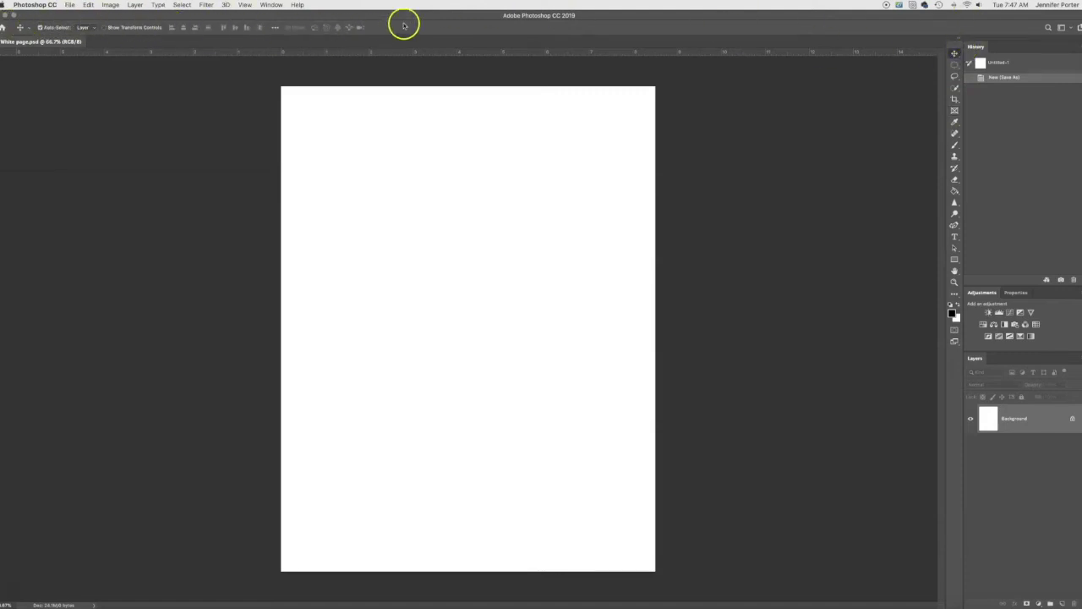
pyautogui.click(953, 77)
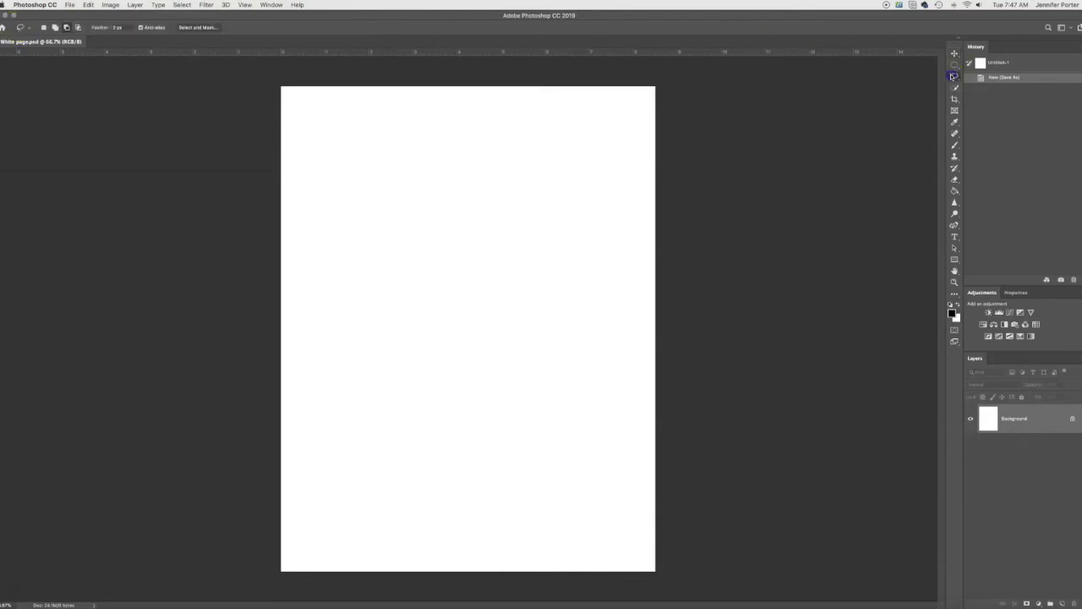
pyautogui.click(953, 146)
pyautogui.click(954, 204)
pyautogui.click(954, 248)
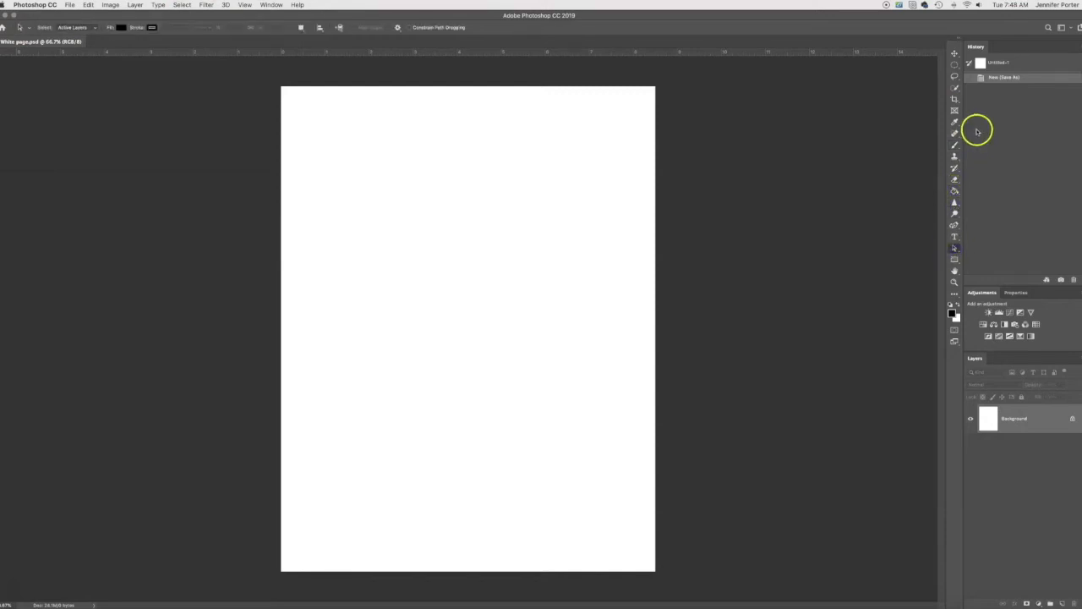
pyautogui.click(955, 100)
pyautogui.click(955, 54)
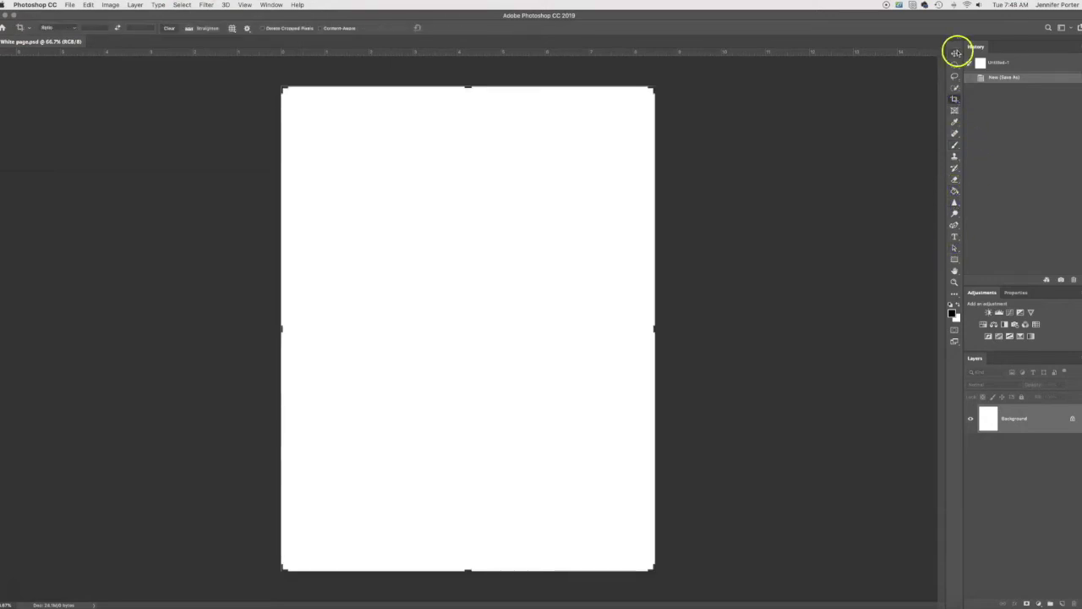
# Activate the Eyedropper and view the other tools grouped with it
pyautogui.click(956, 123)
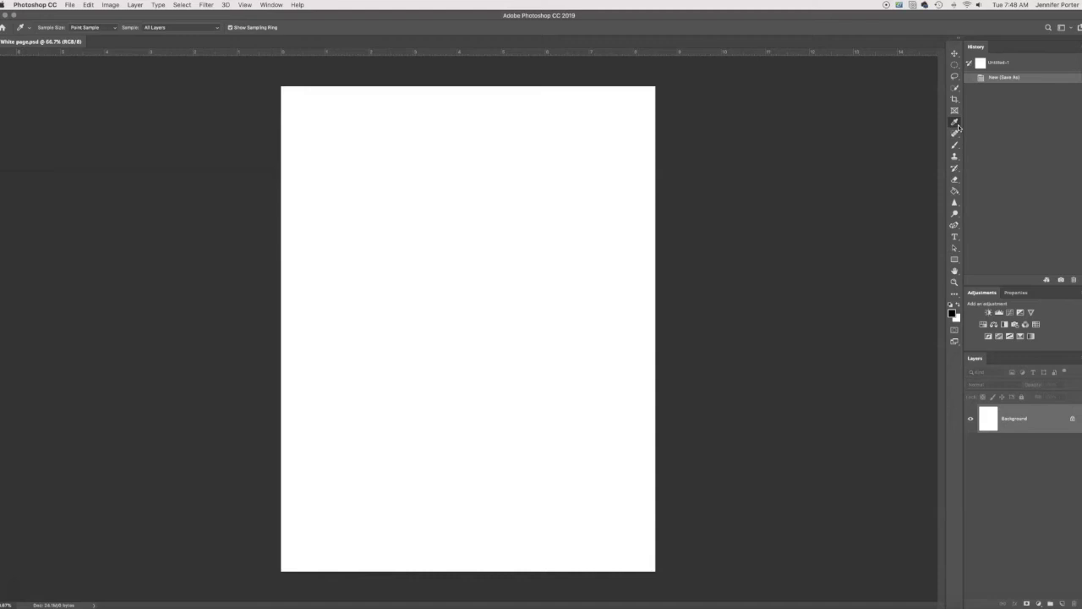
pyautogui.rightClick(956, 123)
pyautogui.click(975, 123)
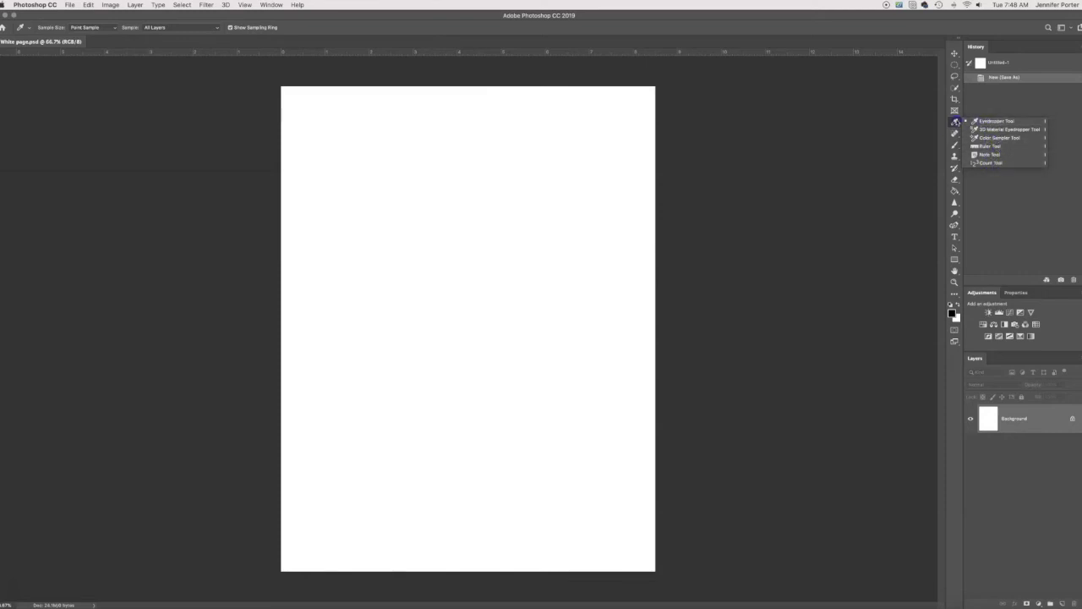
# Switch the marquee group to the Single Row Marquee Tool and the Quick Selection group to the Magic Wand Tool
pyautogui.click(953, 64)
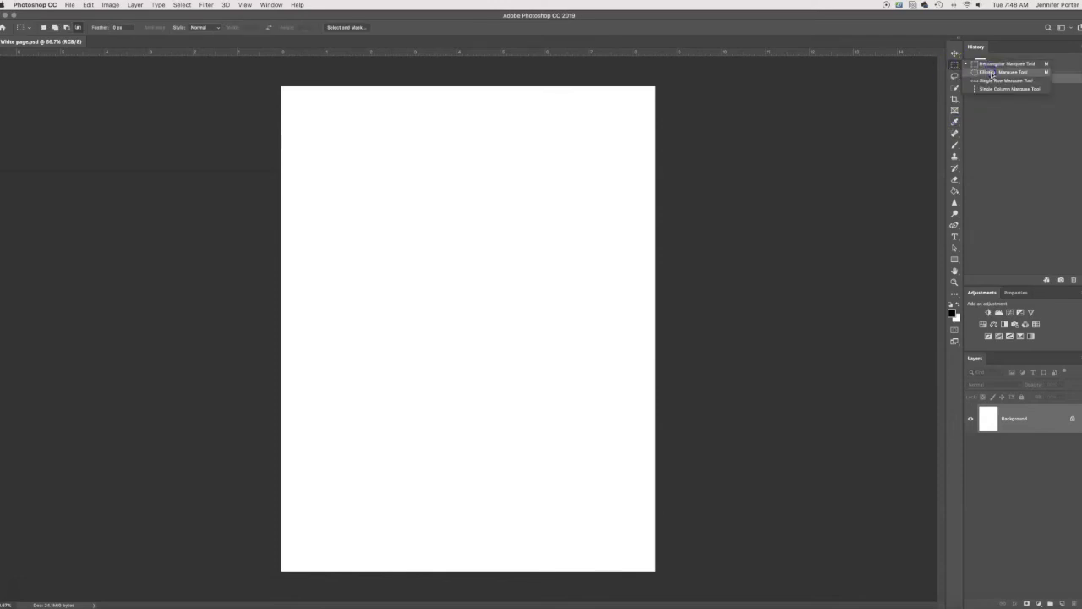
pyautogui.click(991, 81)
pyautogui.click(955, 88)
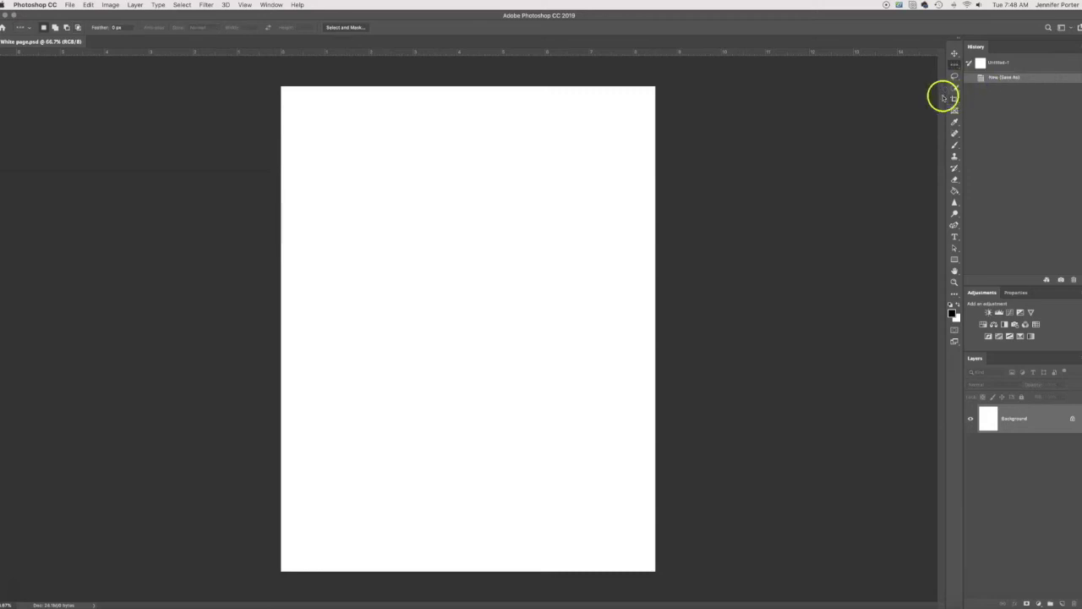
pyautogui.click(957, 90)
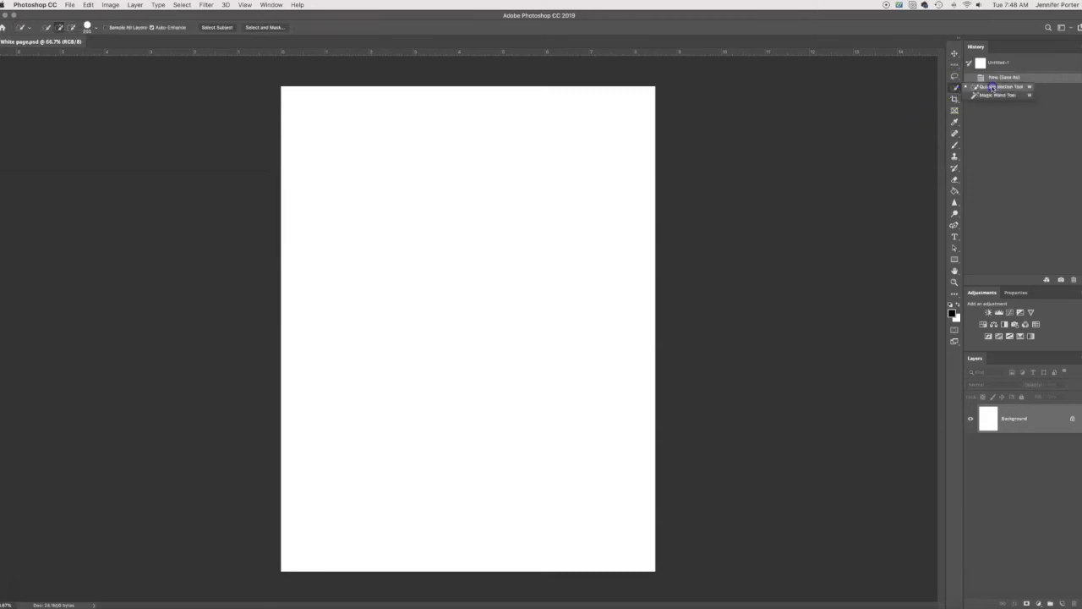
pyautogui.click(994, 94)
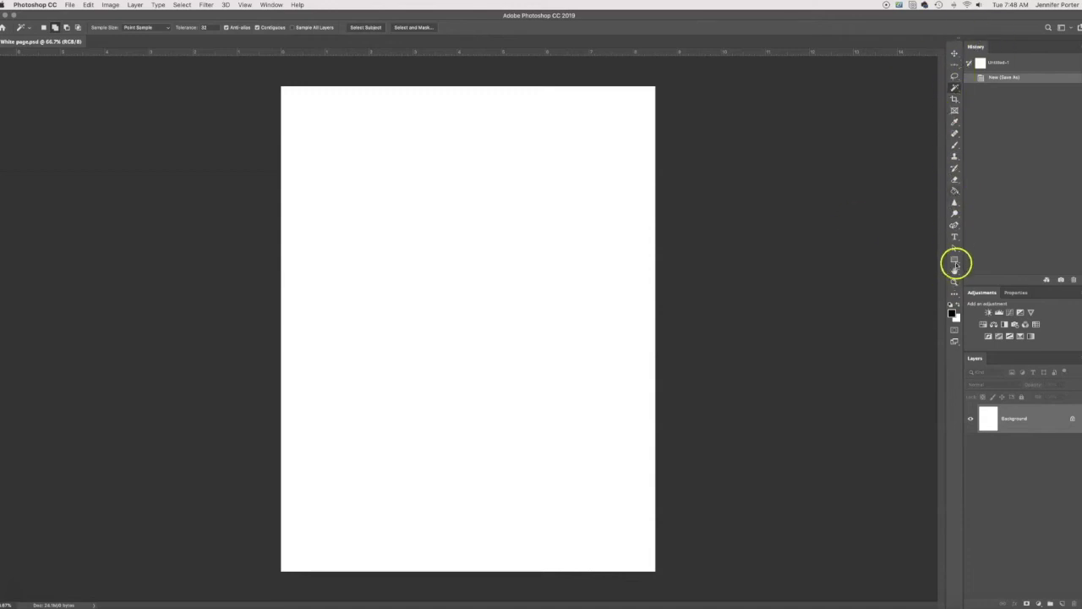
# Clear all tools from the toolbar in an enlarged Customize Toolbar dialog, restore the default tool set and accept
pyautogui.click(958, 296)
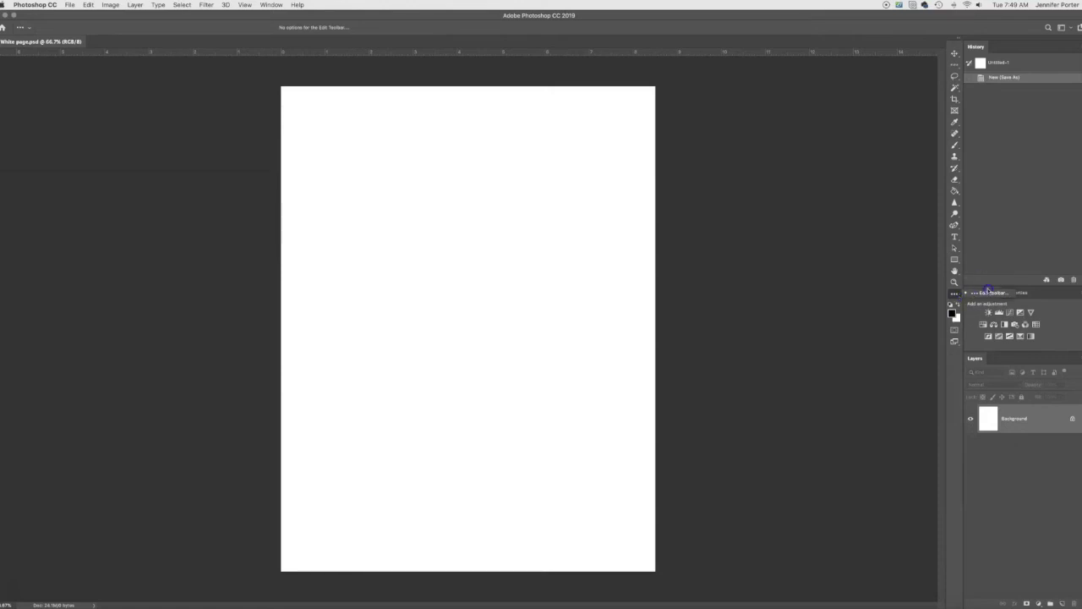
pyautogui.click(991, 293)
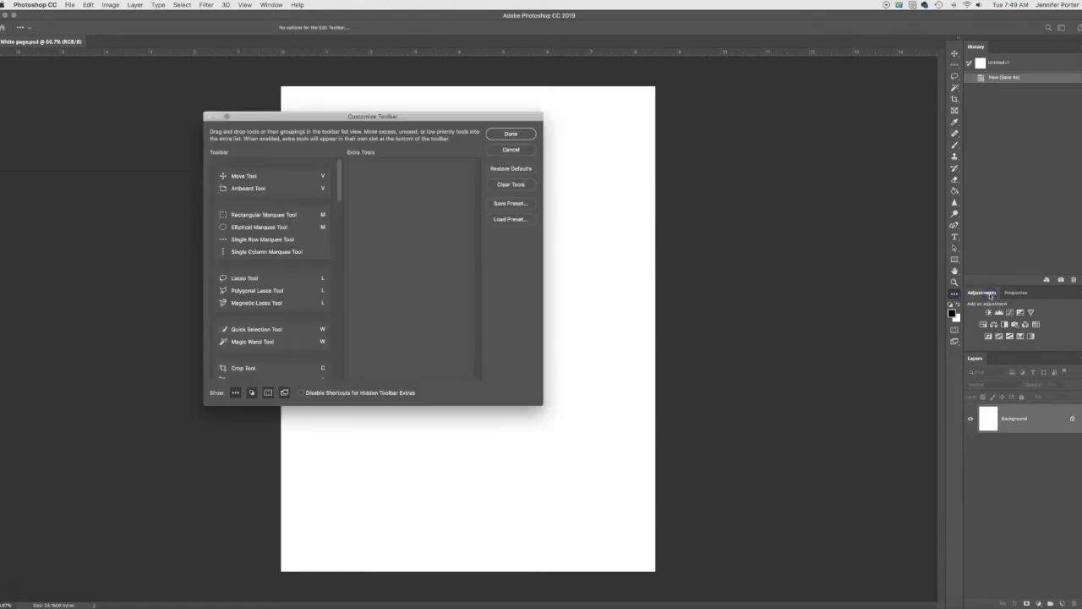
pyautogui.moveTo(542, 407); pyautogui.dragTo(610, 463)
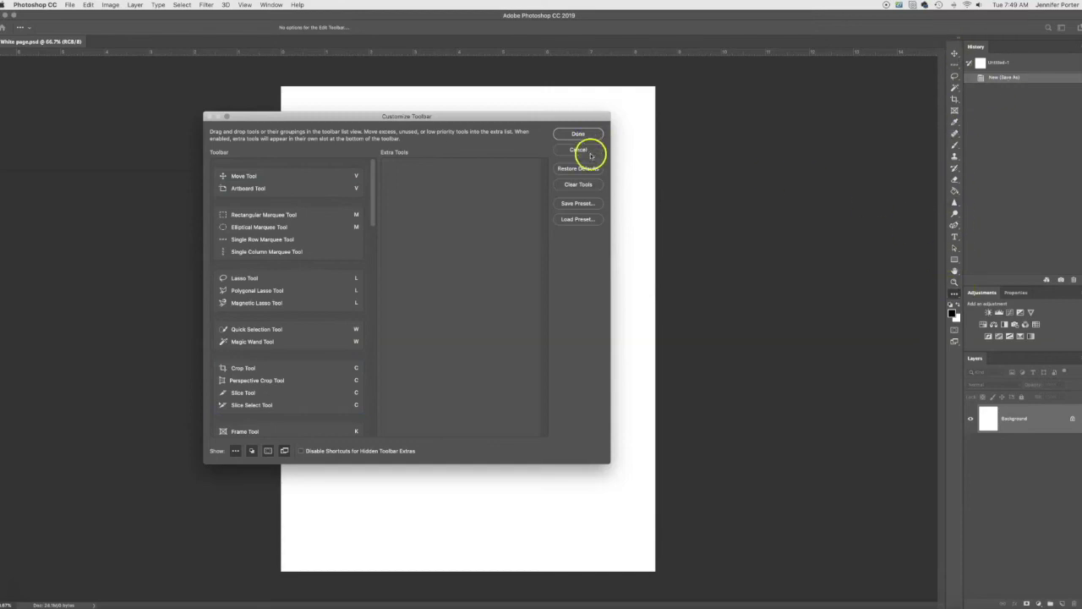
pyautogui.click(579, 185)
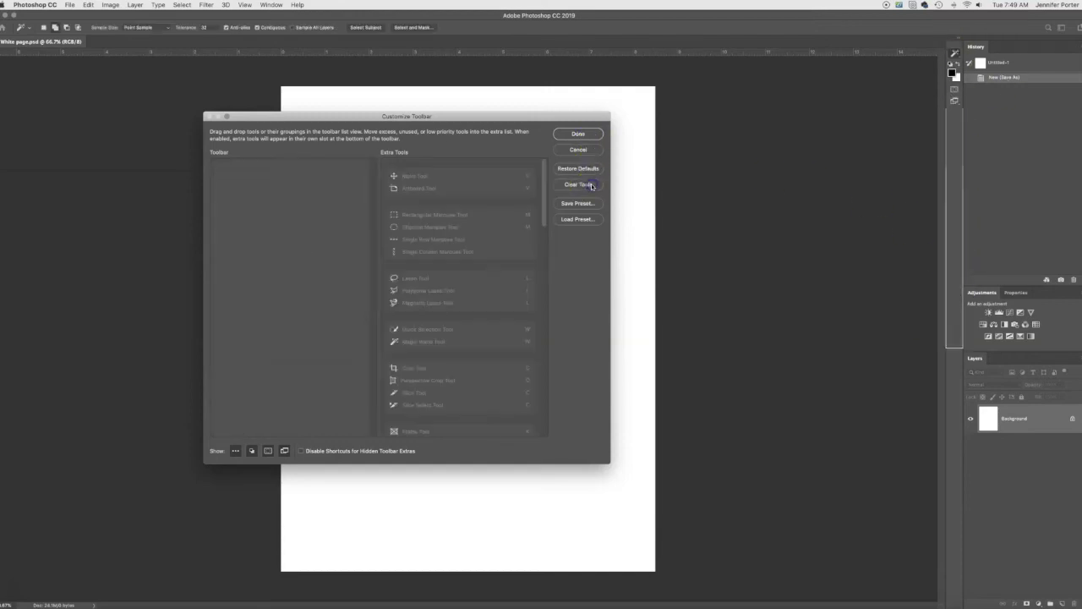
pyautogui.click(590, 172)
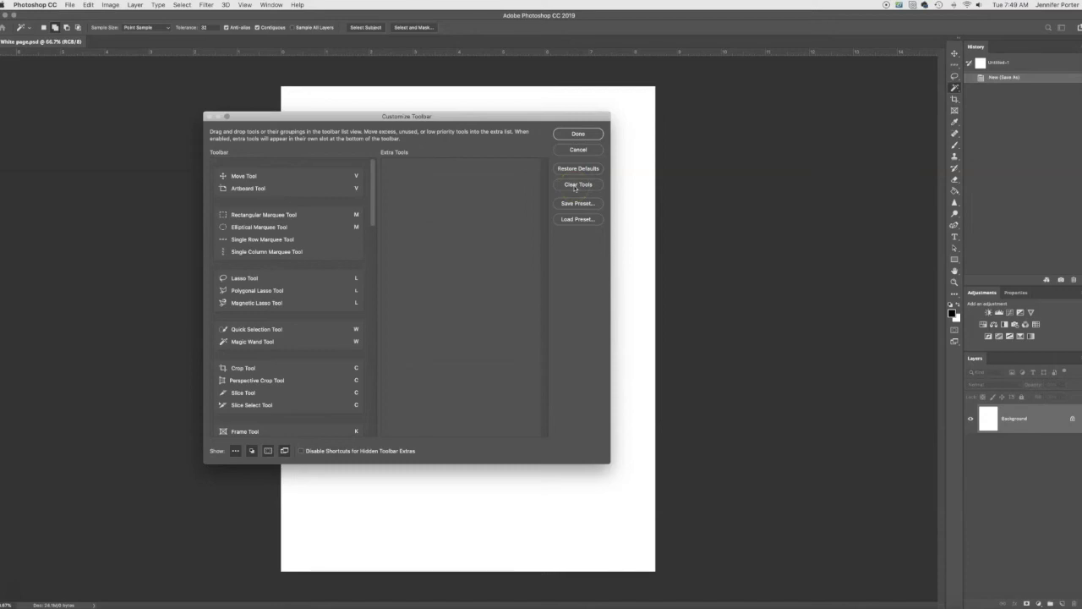
pyautogui.click(563, 136)
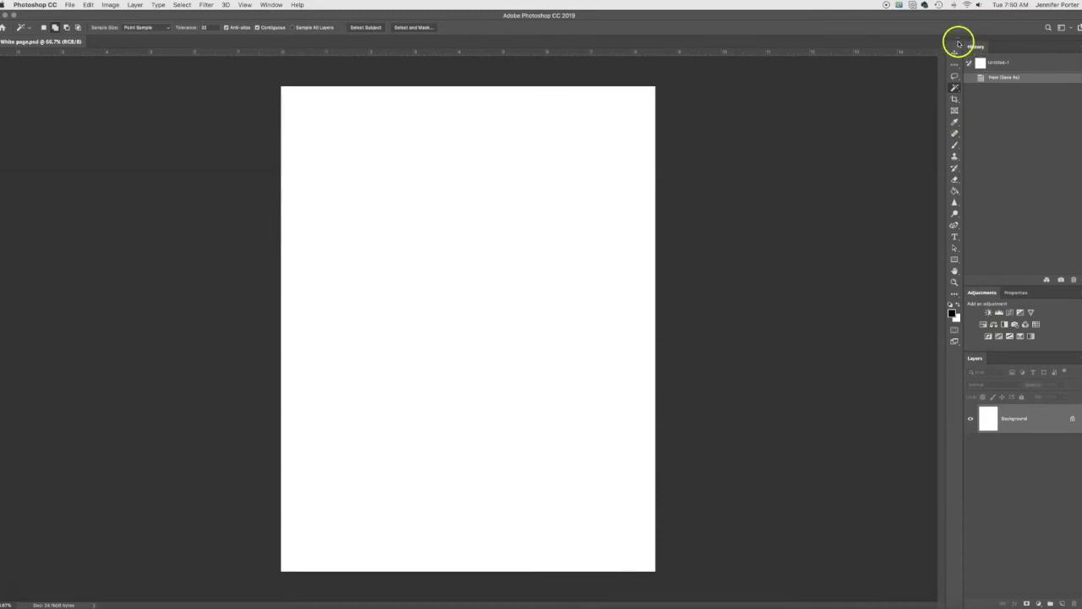
# Undock the toolbar so it floats over the canvas area, and close it
pyautogui.moveTo(954, 44); pyautogui.dragTo(828, 128)
pyautogui.click(825, 125)
pyautogui.click(823, 124)
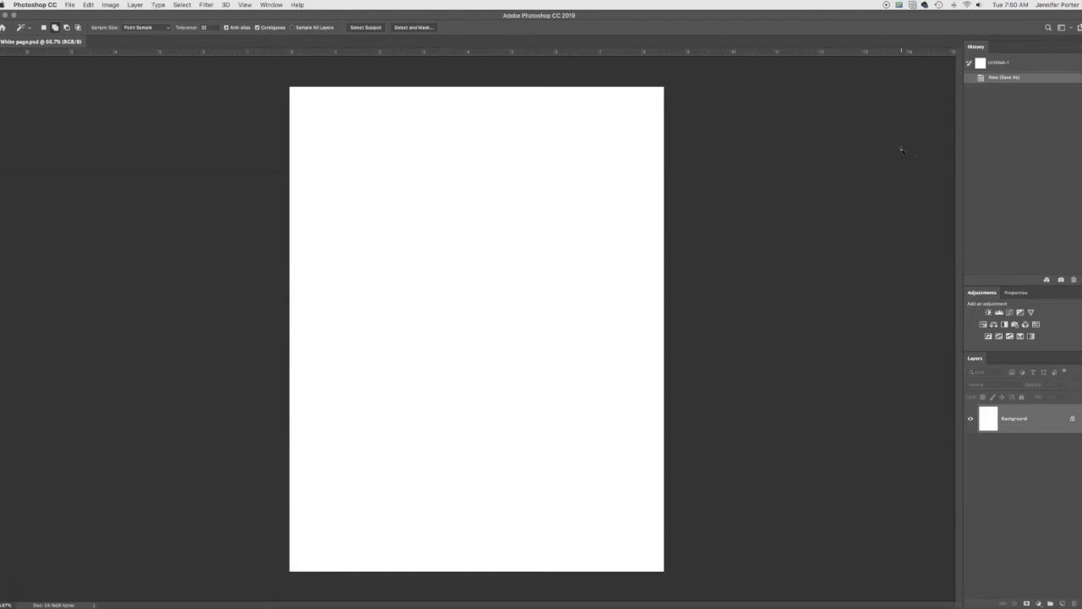
# Show the Tools panel again and dock it beside the panel column next to History
pyautogui.click(272, 5)
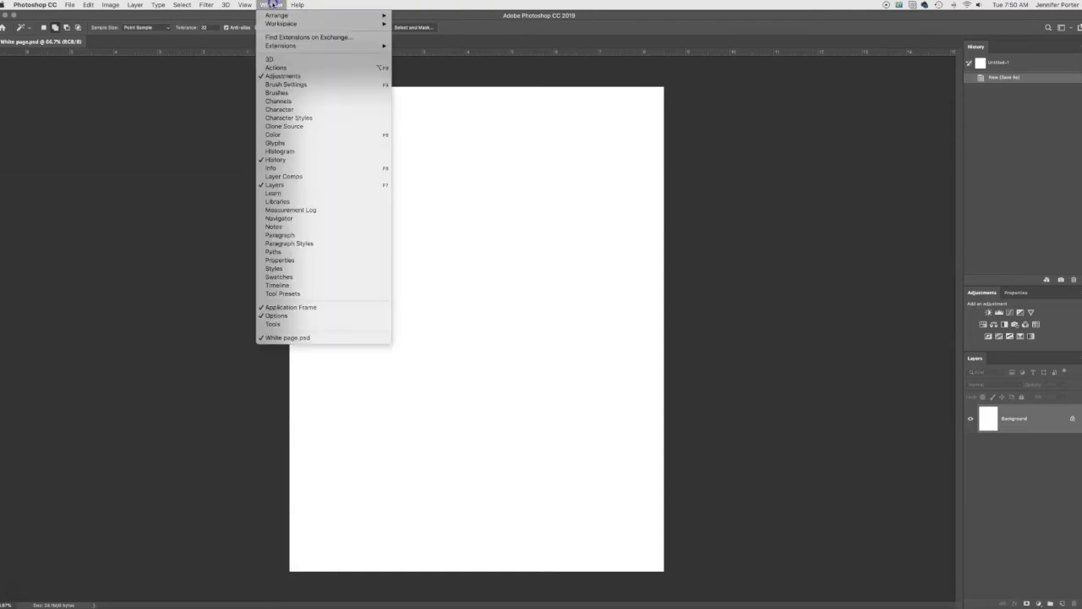
pyautogui.click(272, 324)
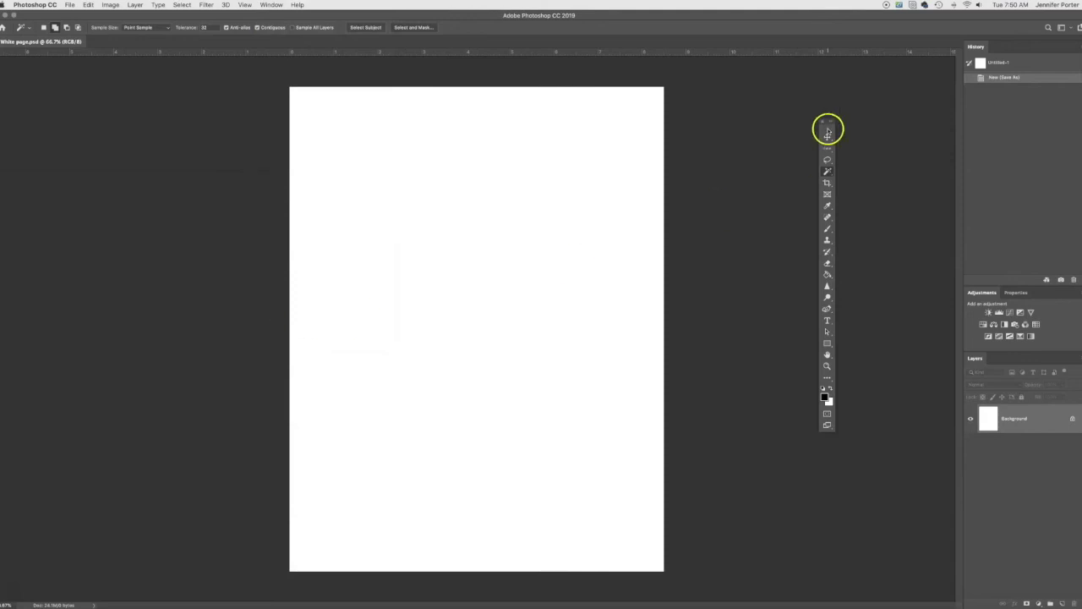
pyautogui.moveTo(829, 128); pyautogui.dragTo(954, 59)
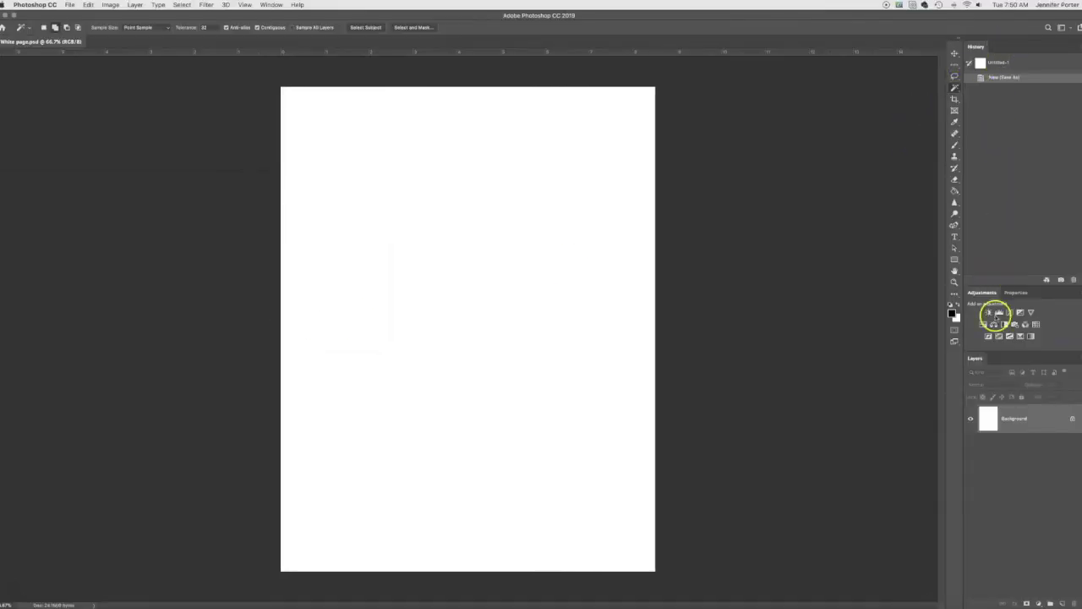
# Float the History panel over the canvas area and close it
pyautogui.moveTo(976, 46); pyautogui.dragTo(740, 144)
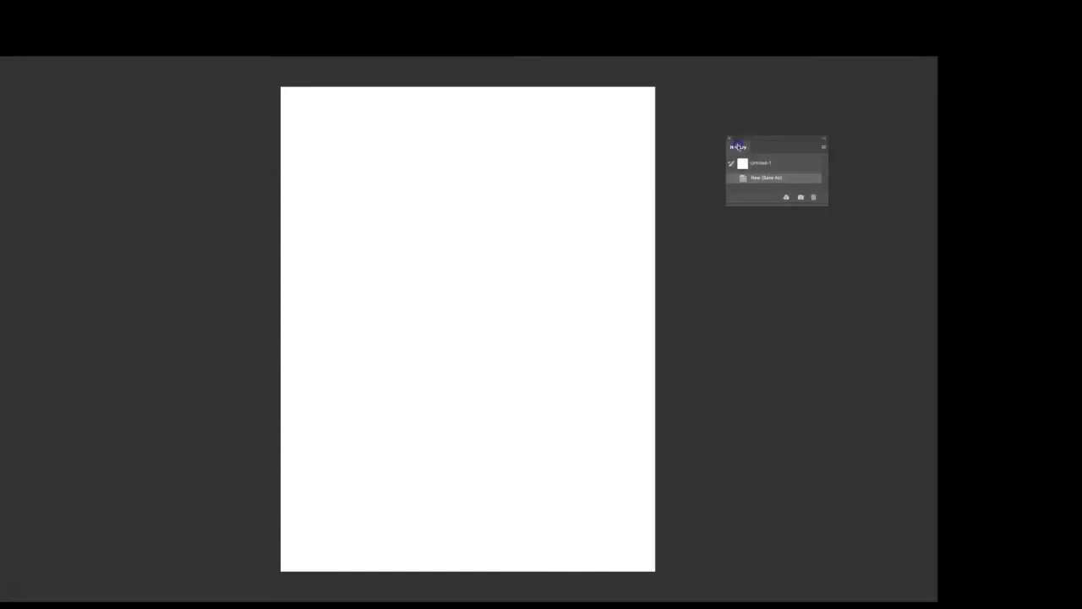
pyautogui.click(730, 140)
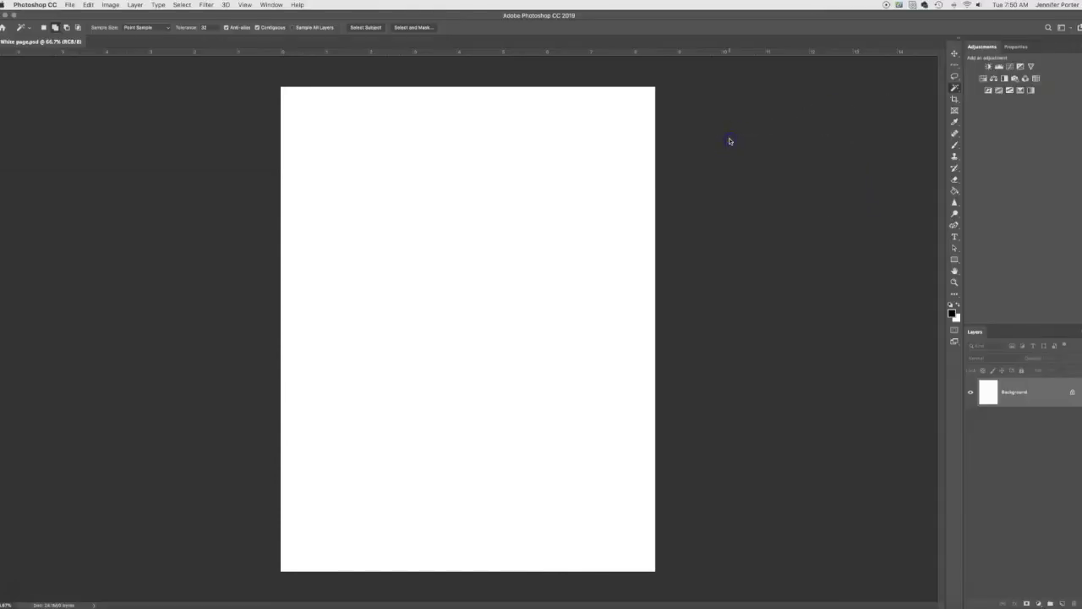
# Reopen the History panel and dock it in the same group as Adjustments and Properties
pyautogui.click(275, 5)
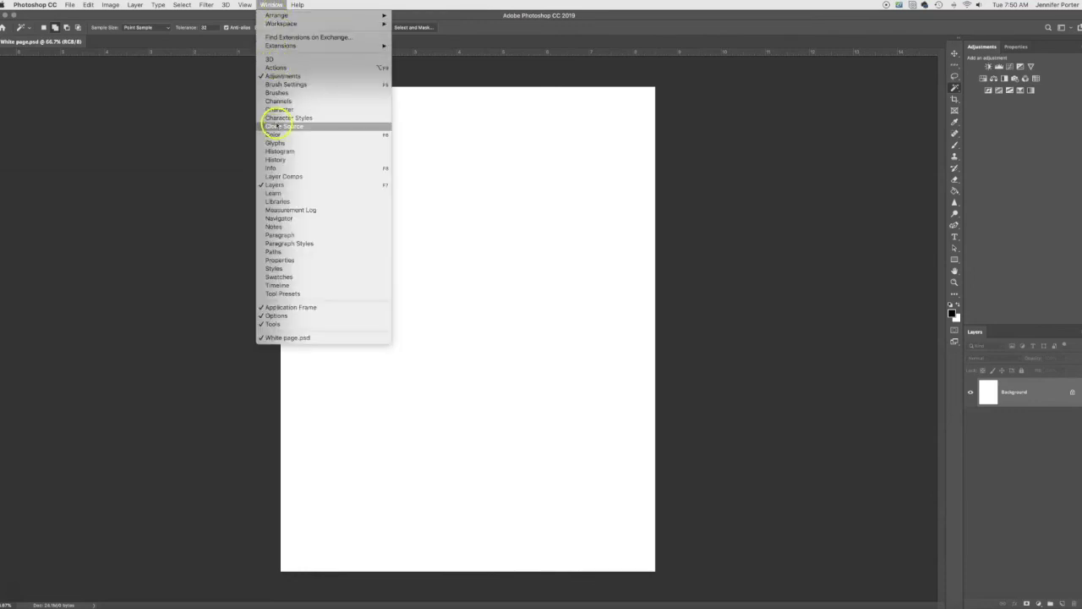
pyautogui.click(276, 160)
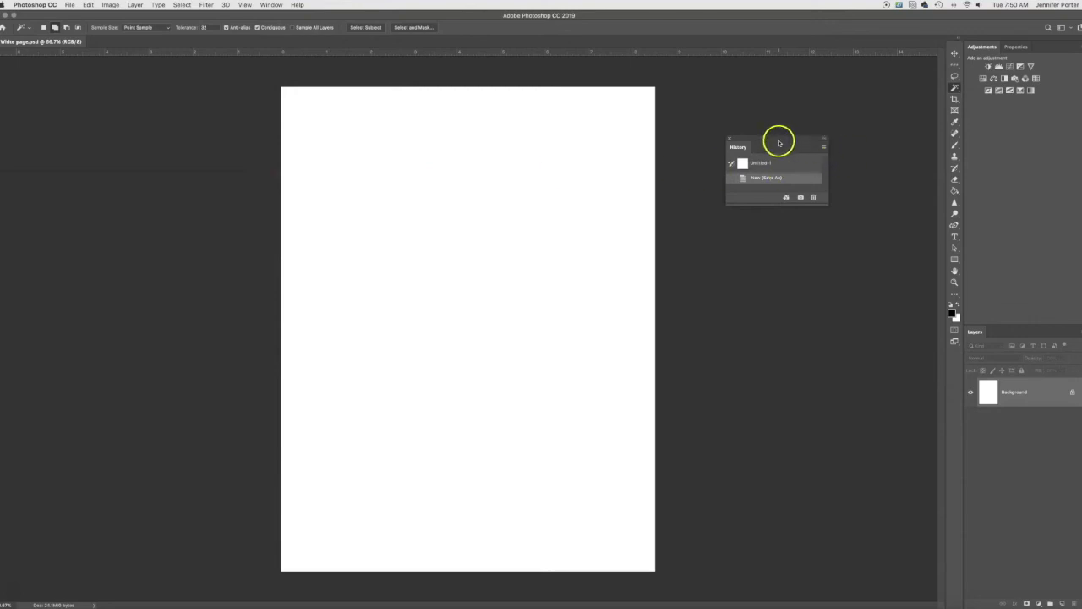
pyautogui.moveTo(778, 141); pyautogui.dragTo(1024, 48)
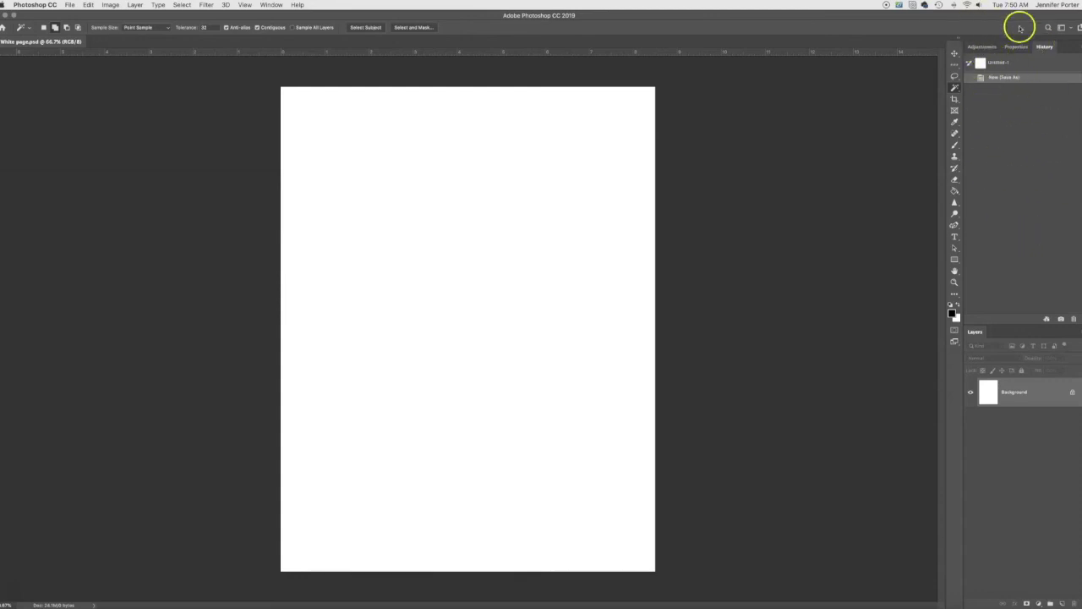
# Move History into its own group above Adjustments, make that group taller, and bring Adjustments in front of Properties
pyautogui.moveTo(1044, 47); pyautogui.dragTo(988, 34)
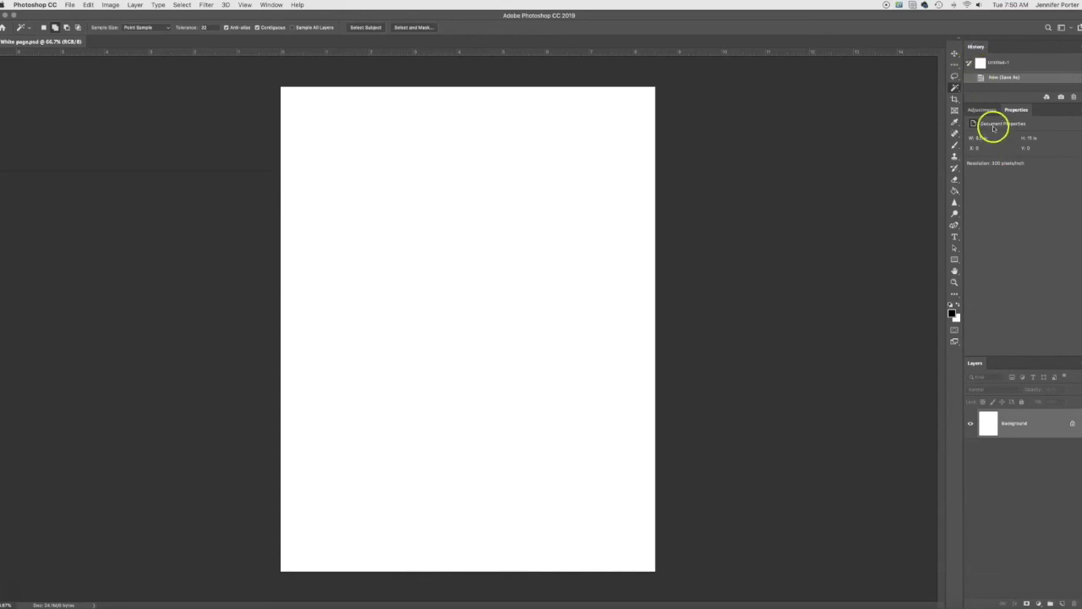
pyautogui.moveTo(1017, 101); pyautogui.dragTo(1014, 251)
pyautogui.click(991, 257)
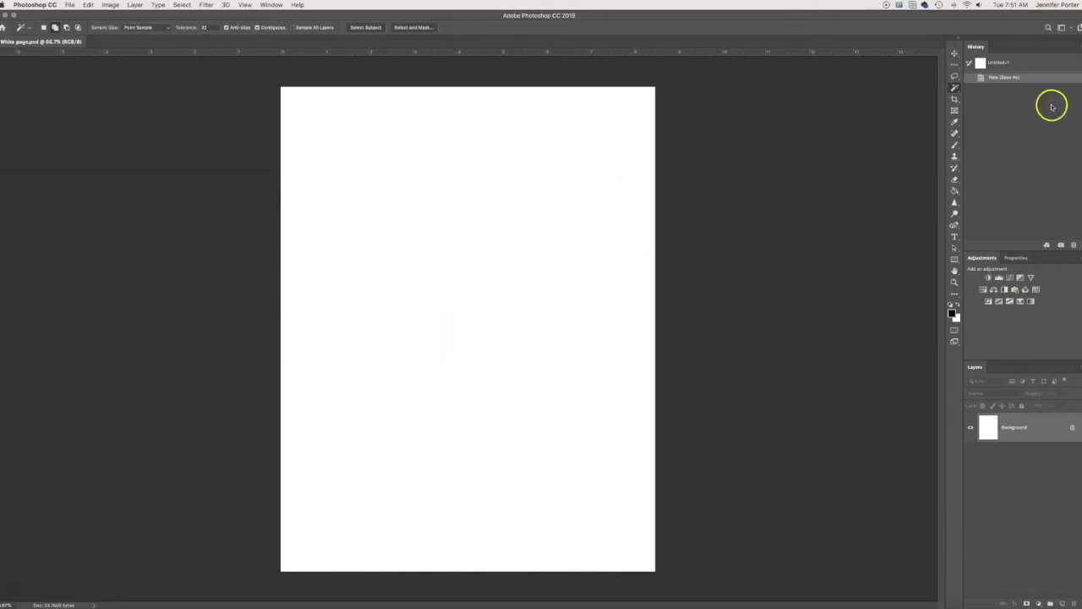
# Paint two crossing diagonal black strokes with the Brush tool, forming a large X on the white page
pyautogui.click(956, 147)
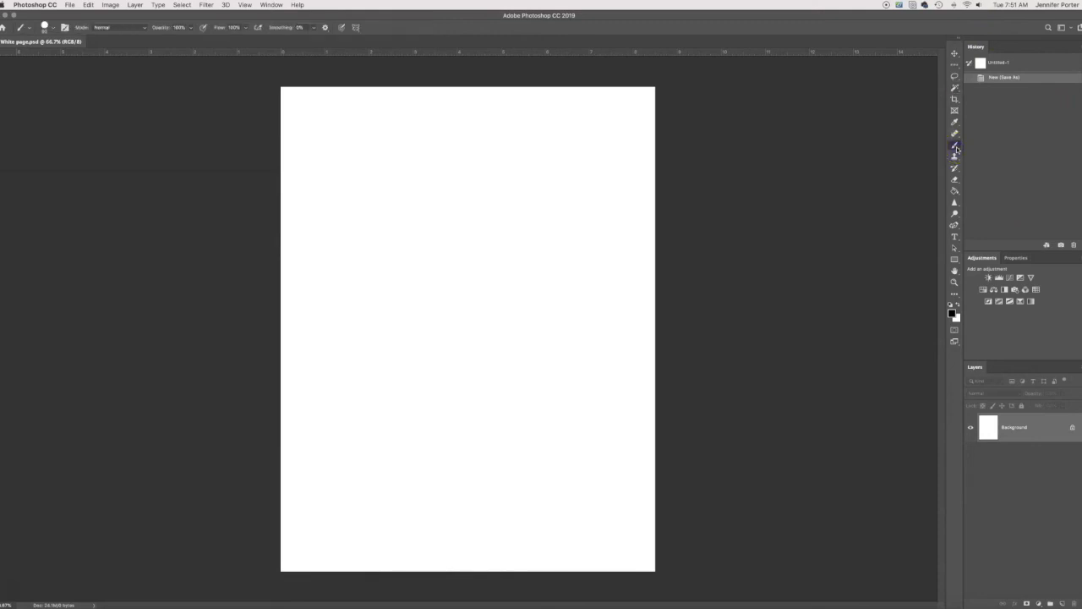
pyautogui.click(958, 306)
pyautogui.moveTo(633, 134); pyautogui.dragTo(372, 427)
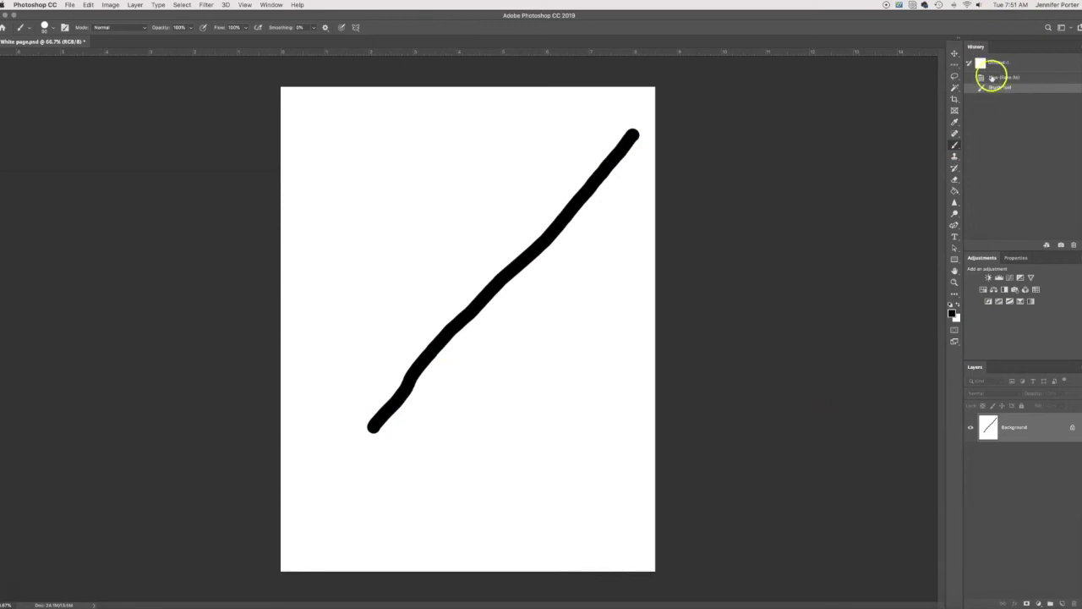
pyautogui.moveTo(364, 171)
pyautogui.mouseDown()
pyautogui.moveTo(488, 347)
pyautogui.moveTo(582, 450)
pyautogui.mouseUp()
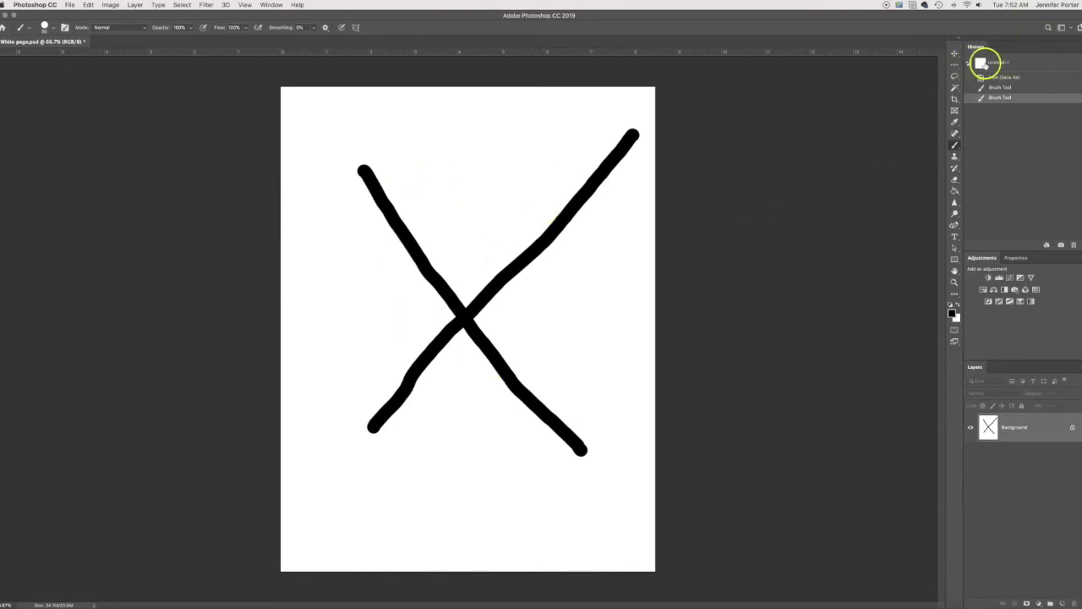
# Step back and forth through the history states, from the original snapshot to the first stroke, ending on the second brush stroke
pyautogui.click(1001, 64)
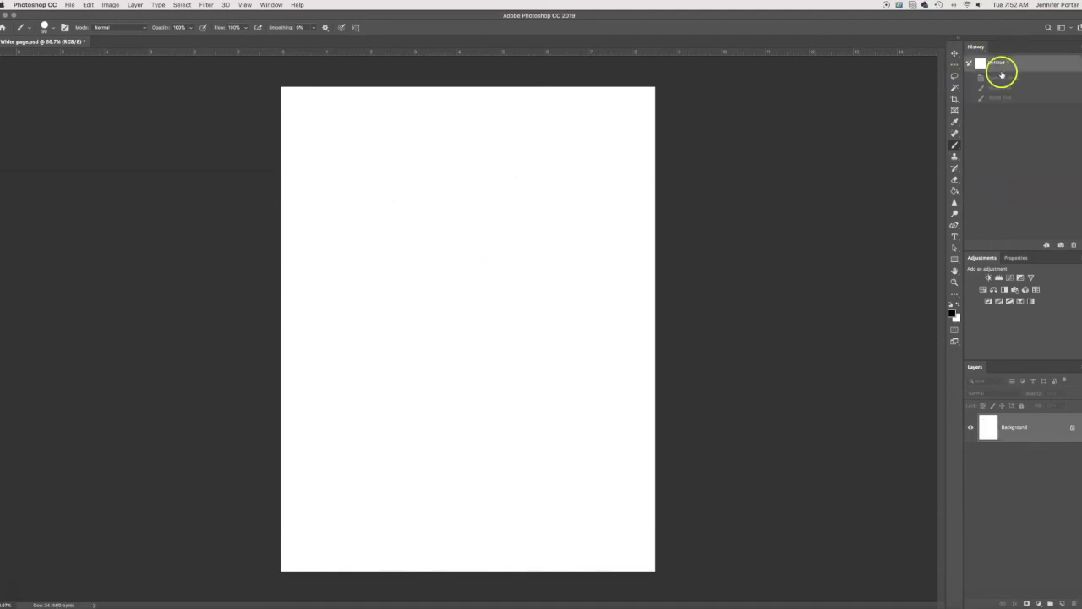
pyautogui.click(999, 96)
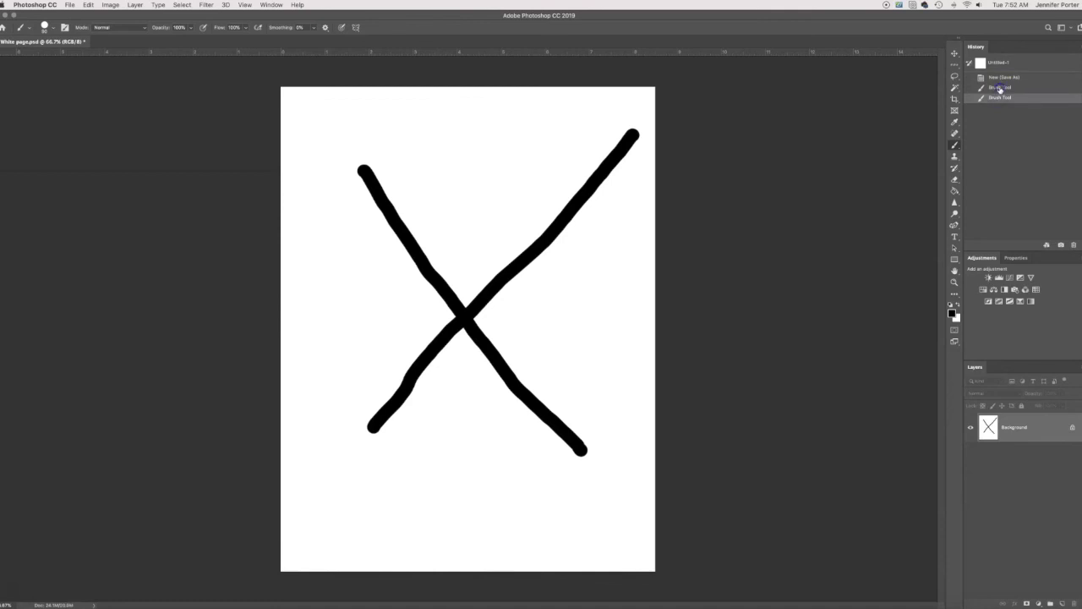
pyautogui.click(1000, 87)
pyautogui.click(1004, 77)
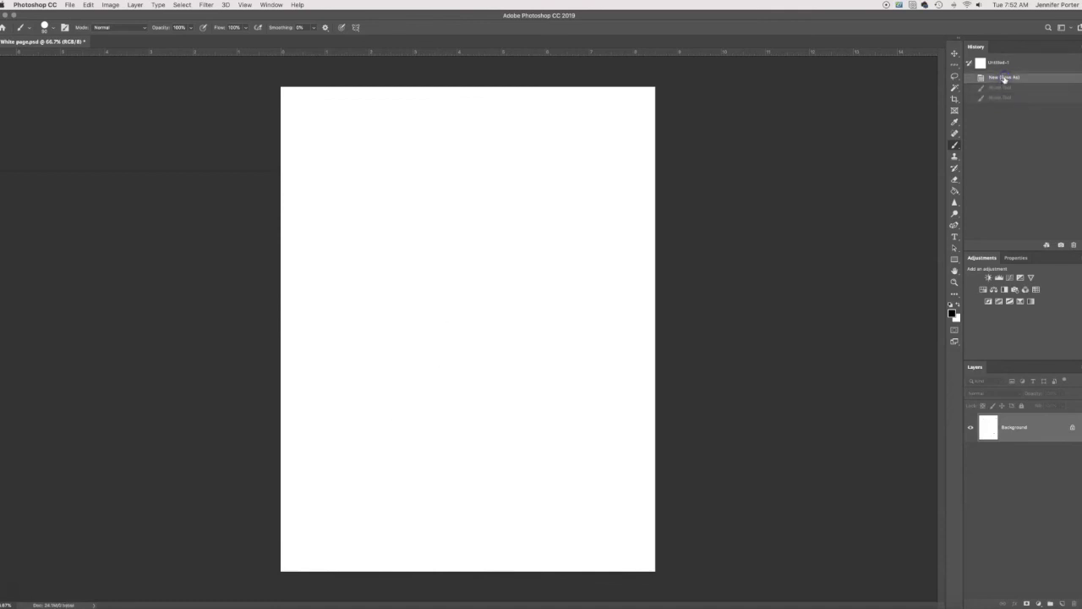
pyautogui.click(1006, 89)
pyautogui.click(1009, 99)
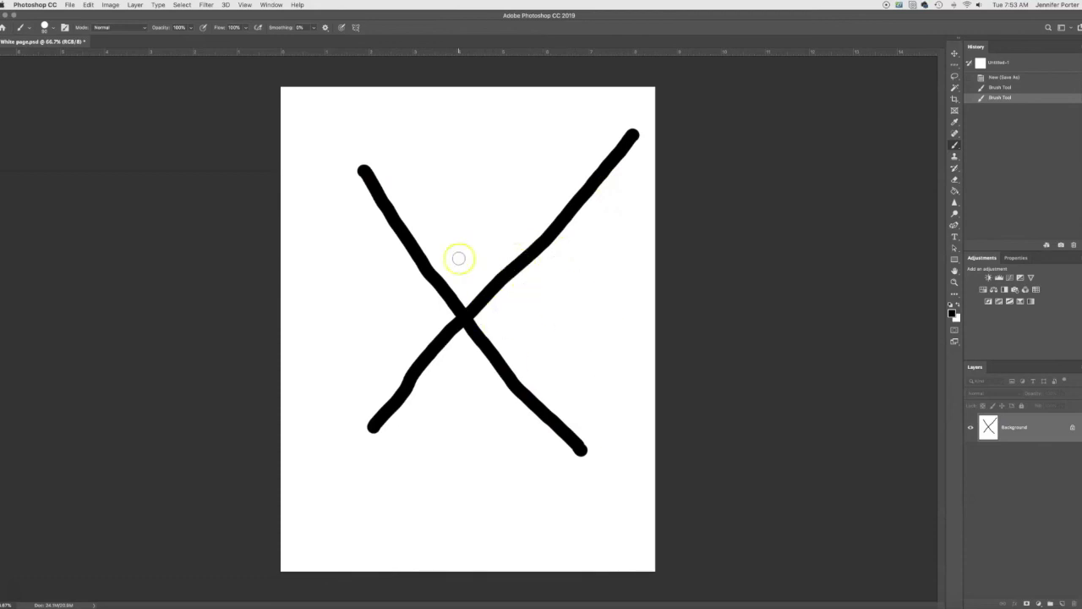
# Try to move the drawing with the Move tool, converting the locked Background into a normal layer
pyautogui.click(955, 52)
pyautogui.click(867, 96)
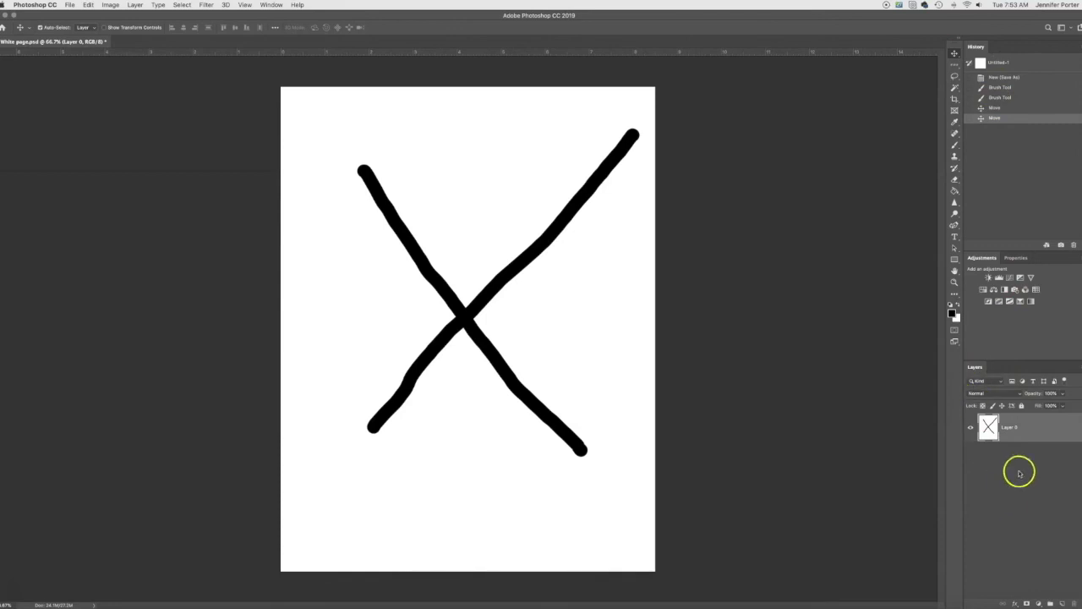